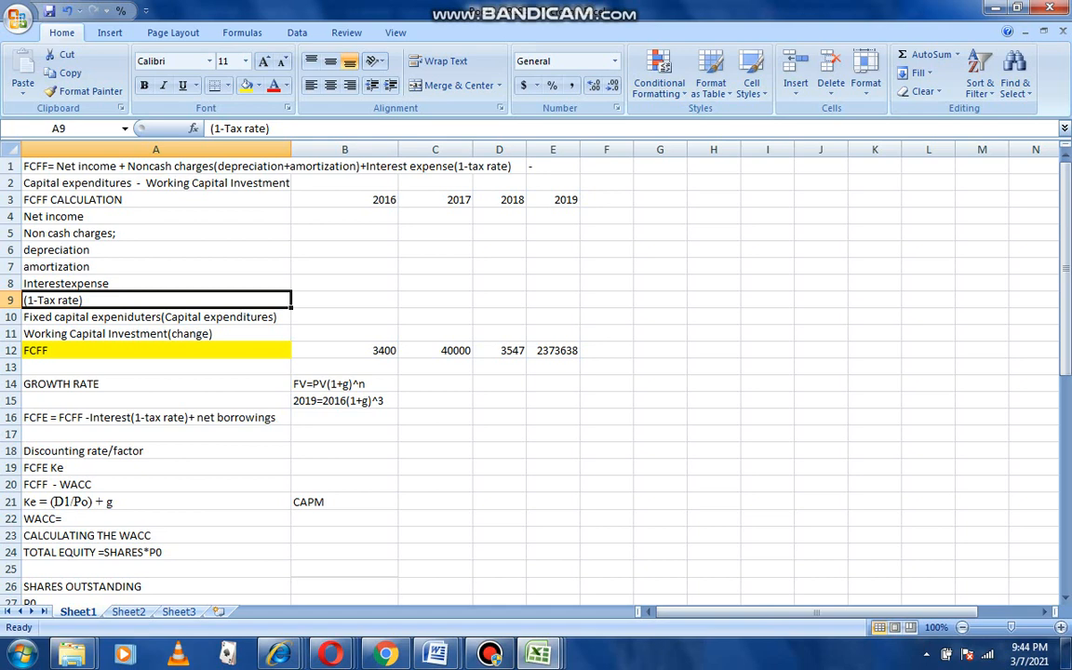
Switch to the browser and review Equity Group's annual income statement on Reuters.
{"action": "mouse_move", "coordinate": [330, 655]}
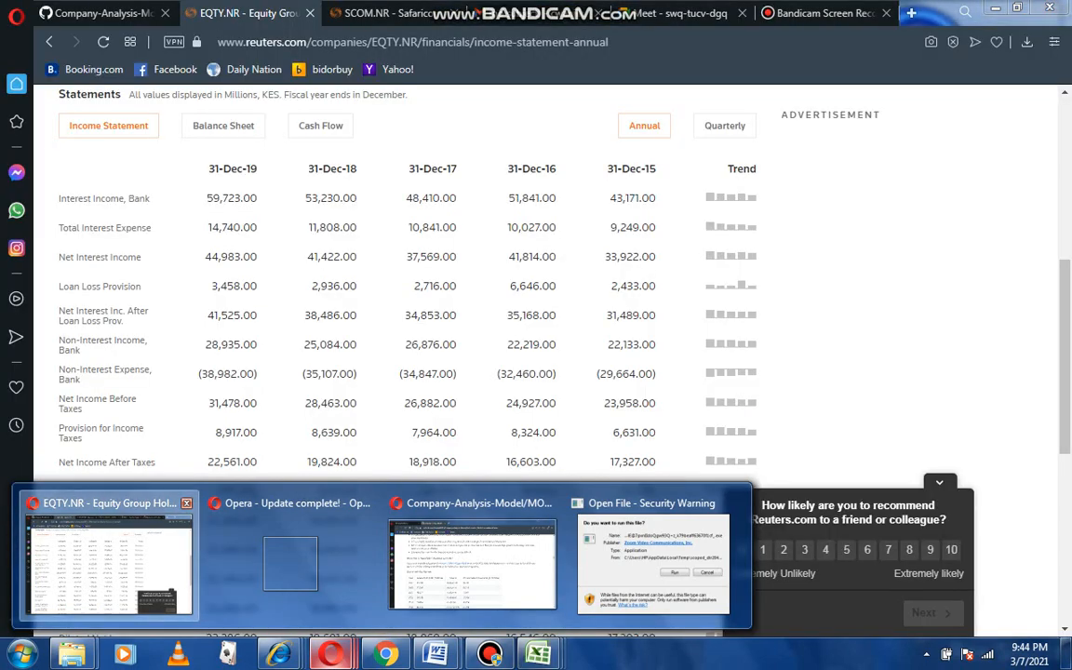
{"action": "left_click", "coordinate": [109, 558]}
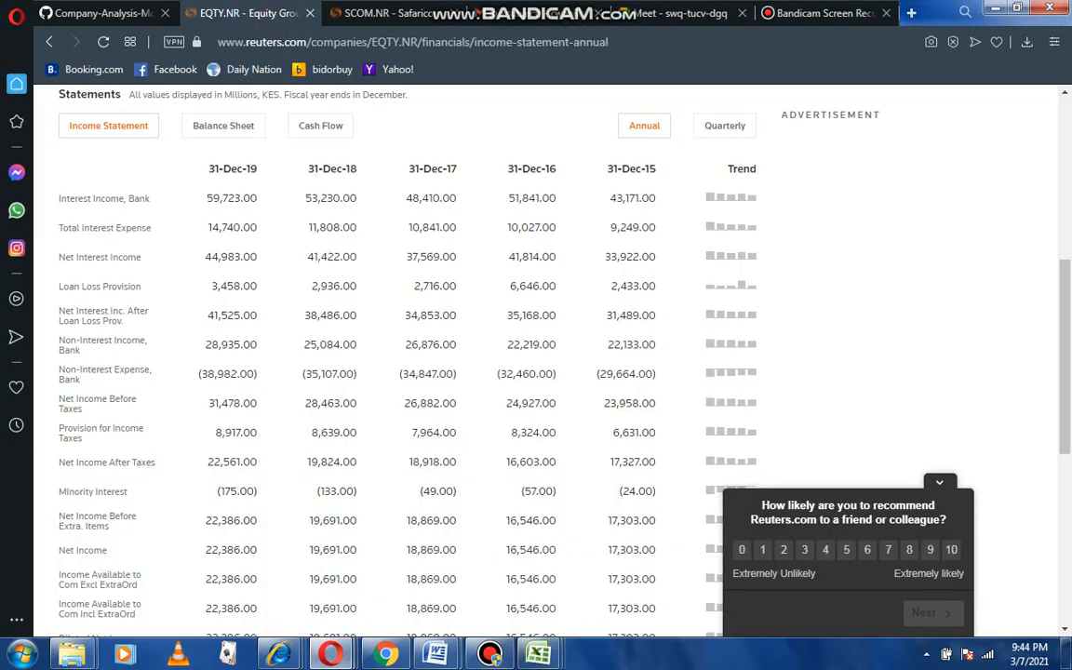
{"action": "scroll", "coordinate": [536, 363], "scroll_direction": "up", "scroll_amount": 2}
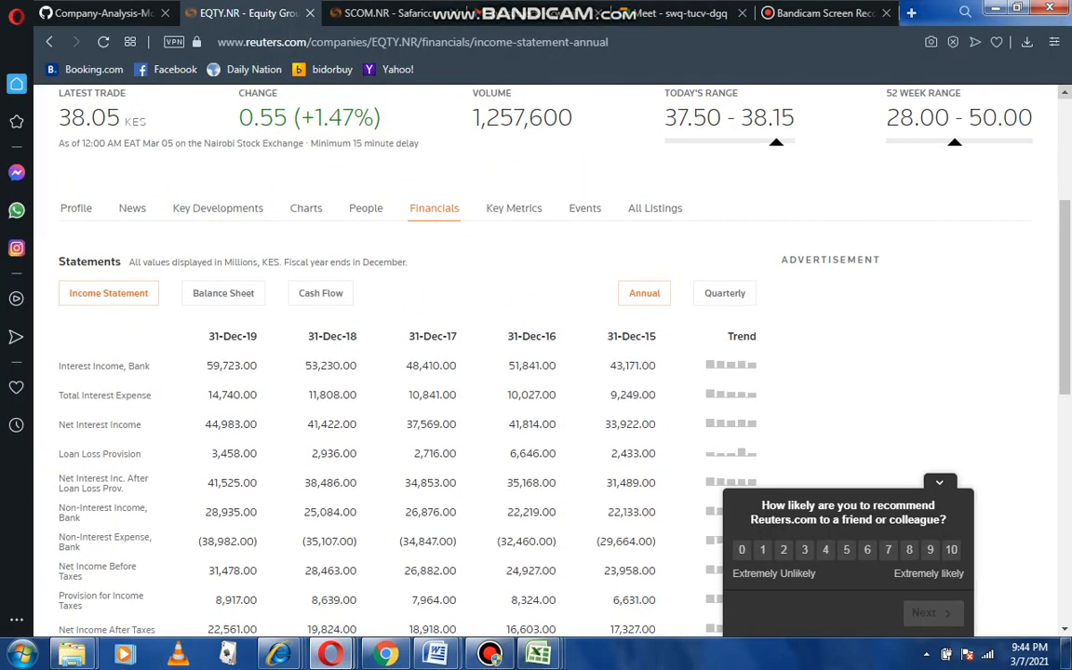
{"action": "scroll", "coordinate": [505, 186], "scroll_direction": "up", "scroll_amount": 4}
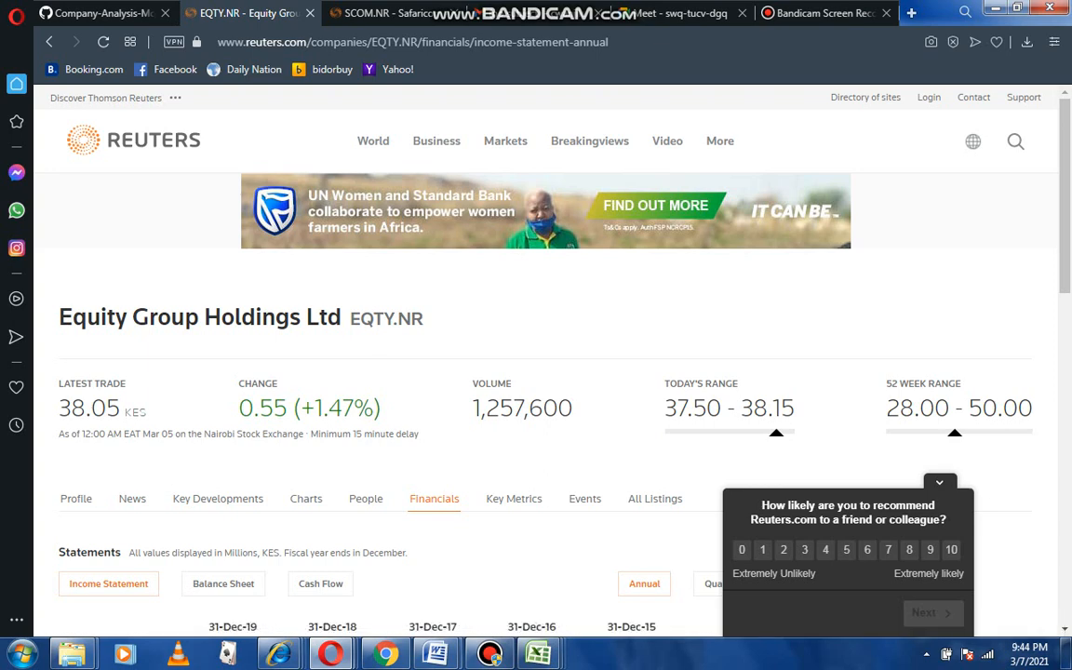
{"action": "scroll", "coordinate": [536, 354], "scroll_direction": "down", "scroll_amount": 5}
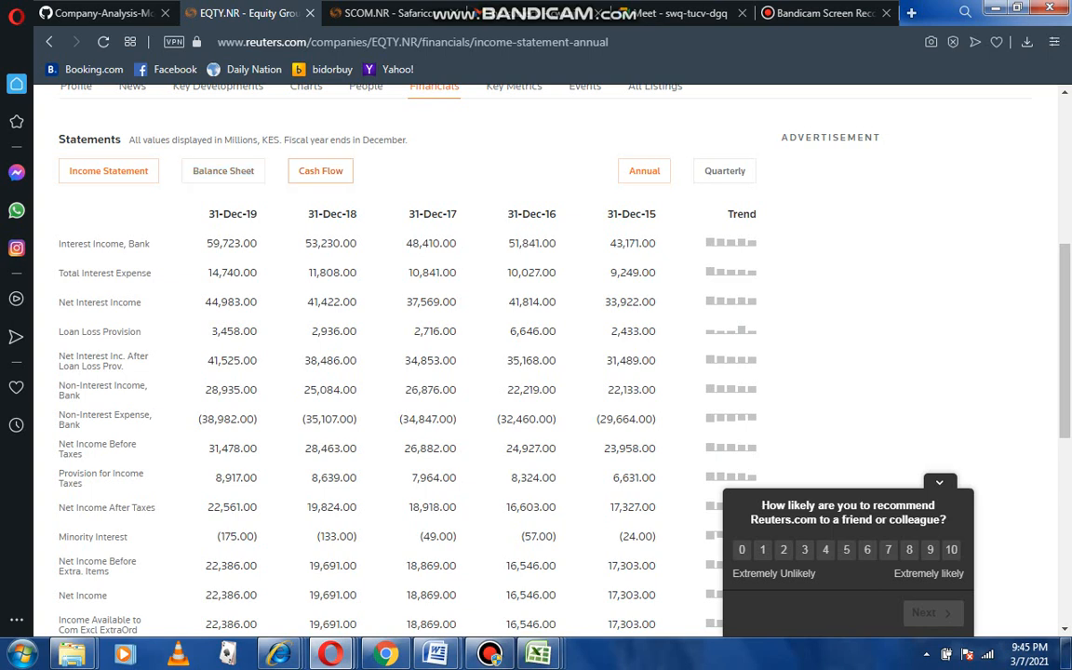
Compare the annual cash flow statement with the income statement, returning briefly to the spreadsheet.
{"action": "left_click", "coordinate": [320, 170]}
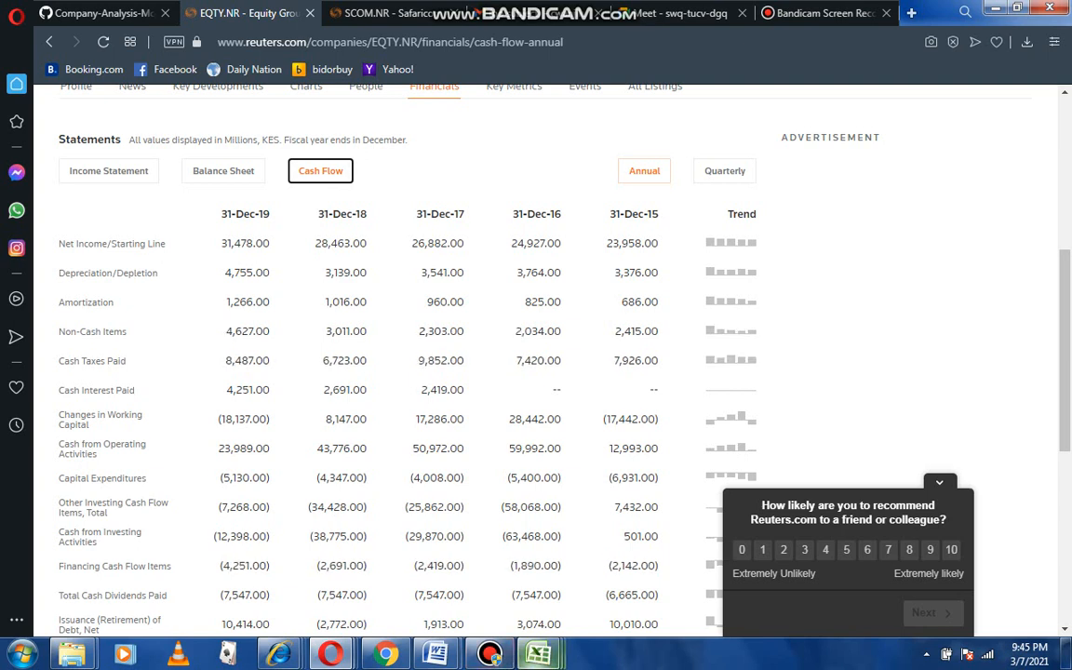
{"action": "mouse_move", "coordinate": [538, 655]}
{"action": "left_click", "coordinate": [541, 558]}
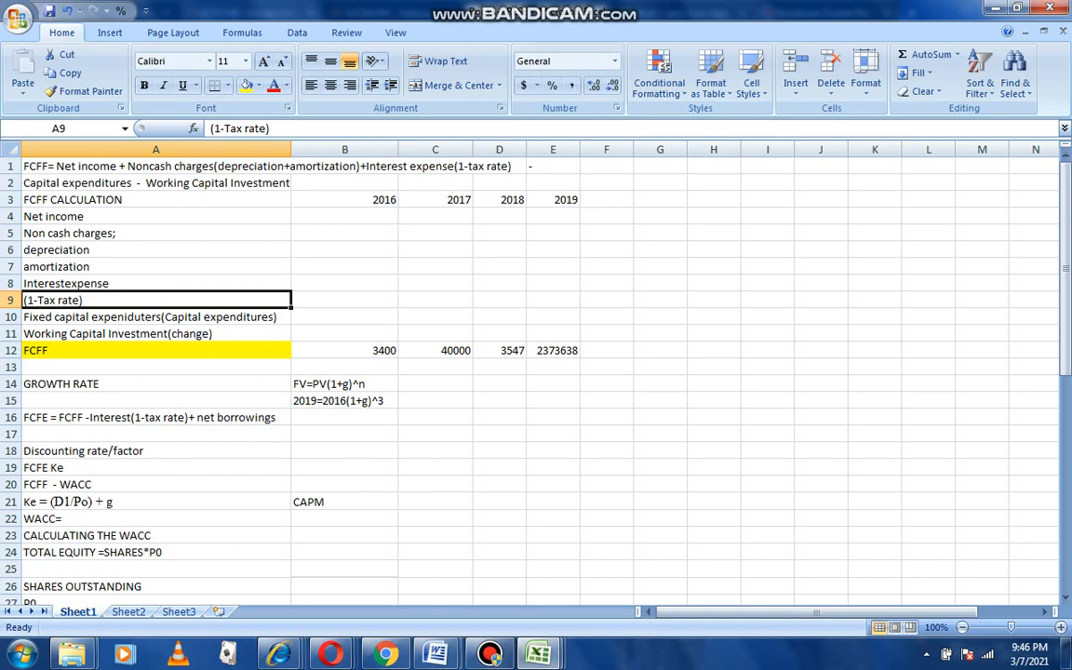
{"action": "mouse_move", "coordinate": [330, 655]}
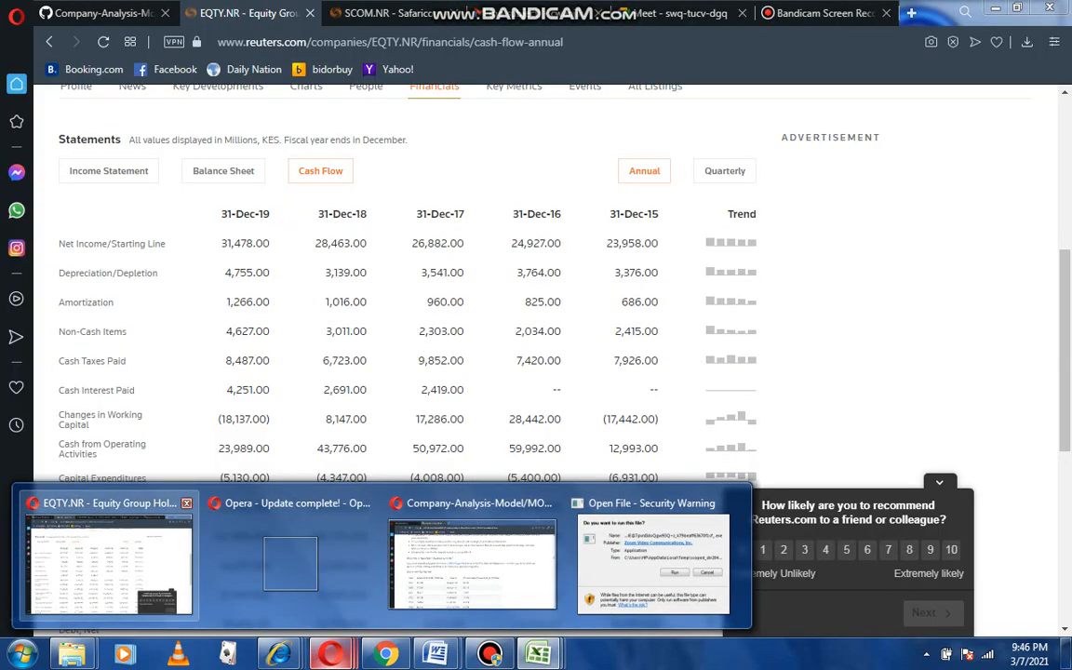
{"action": "left_click", "coordinate": [110, 559]}
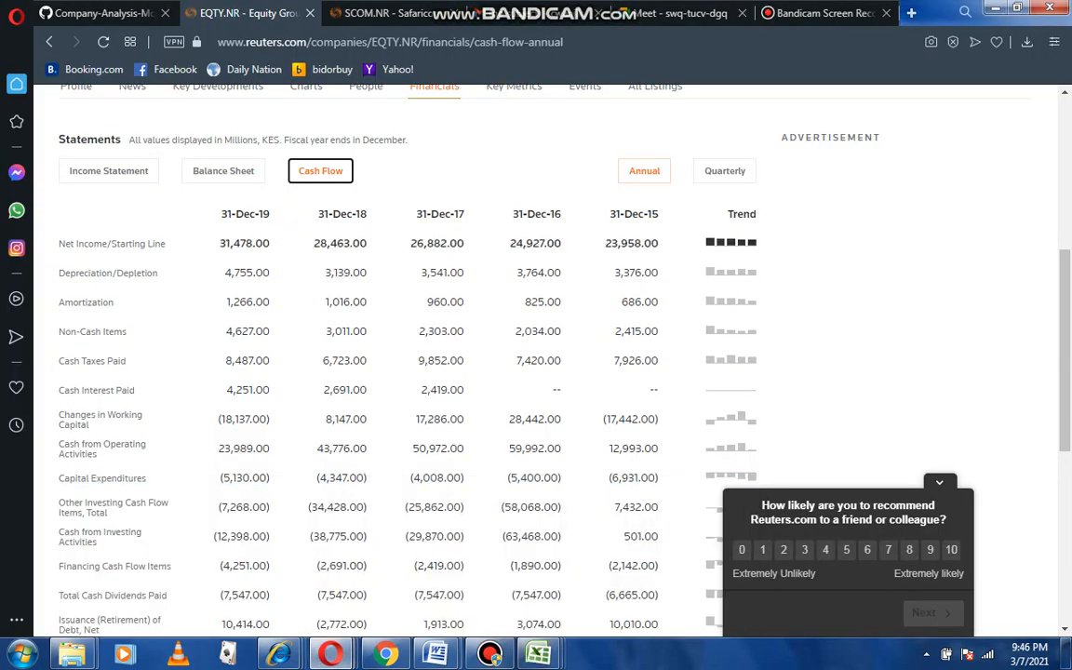
{"action": "left_click", "coordinate": [109, 171]}
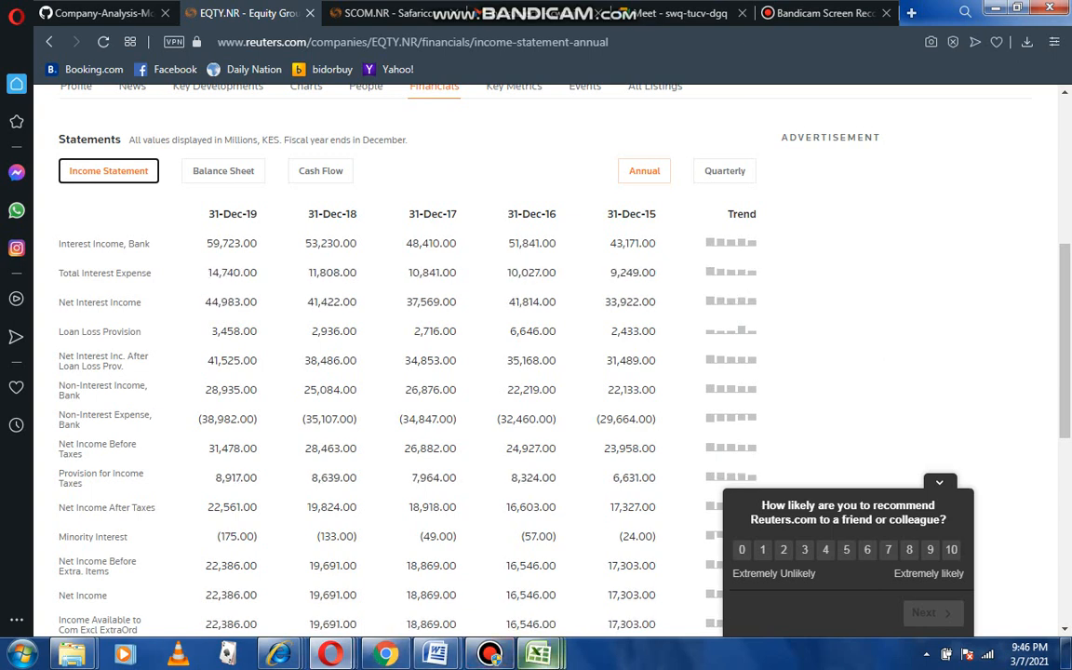
{"action": "mouse_move", "coordinate": [538, 655]}
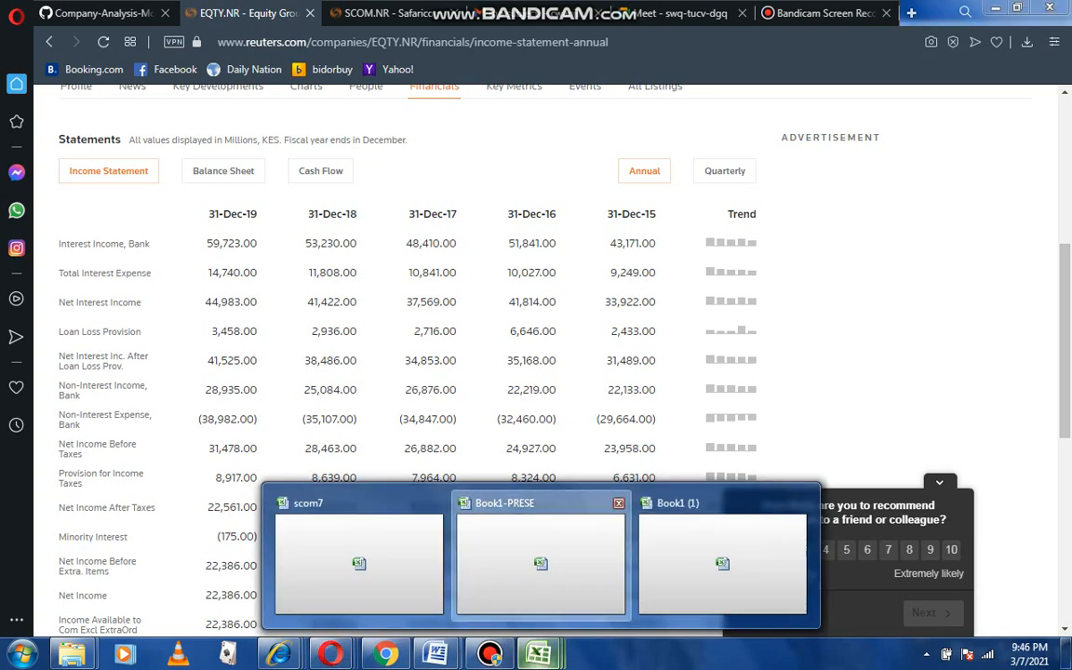
{"action": "left_click", "coordinate": [540, 559]}
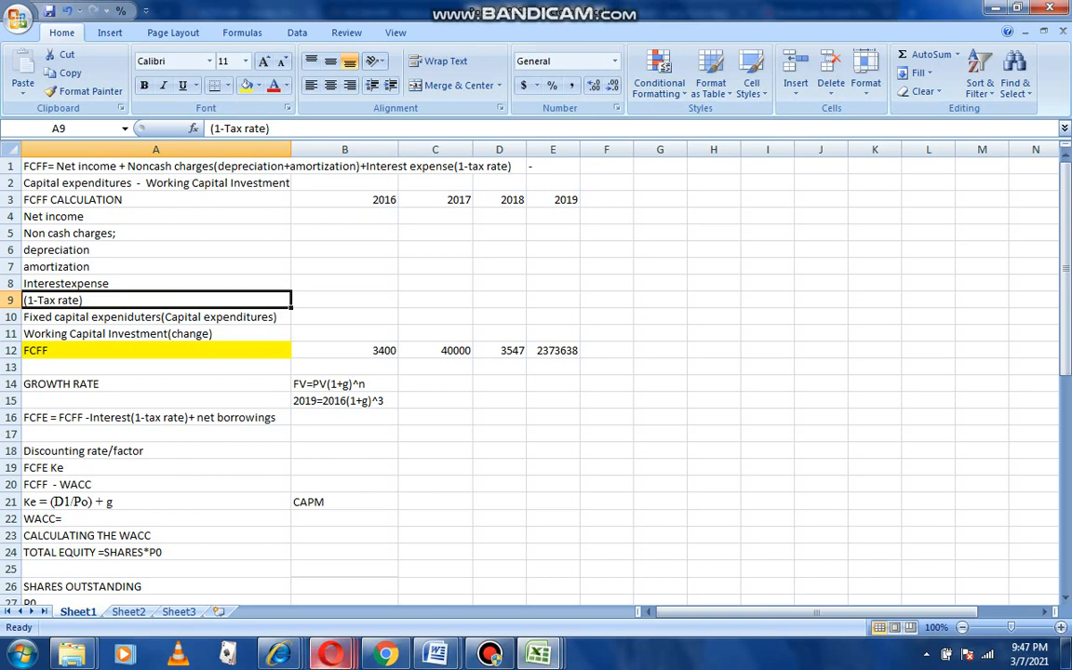
Open the annual cash flow statement on Reuters again and return to the spreadsheet.
{"action": "mouse_move", "coordinate": [330, 654]}
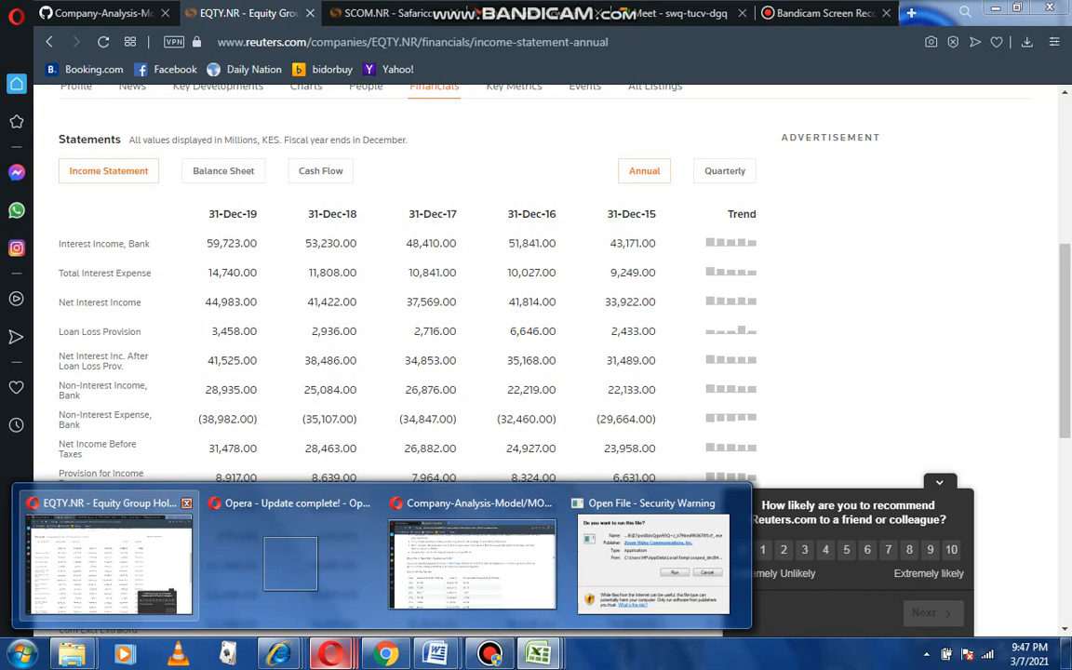
{"action": "left_click", "coordinate": [102, 535]}
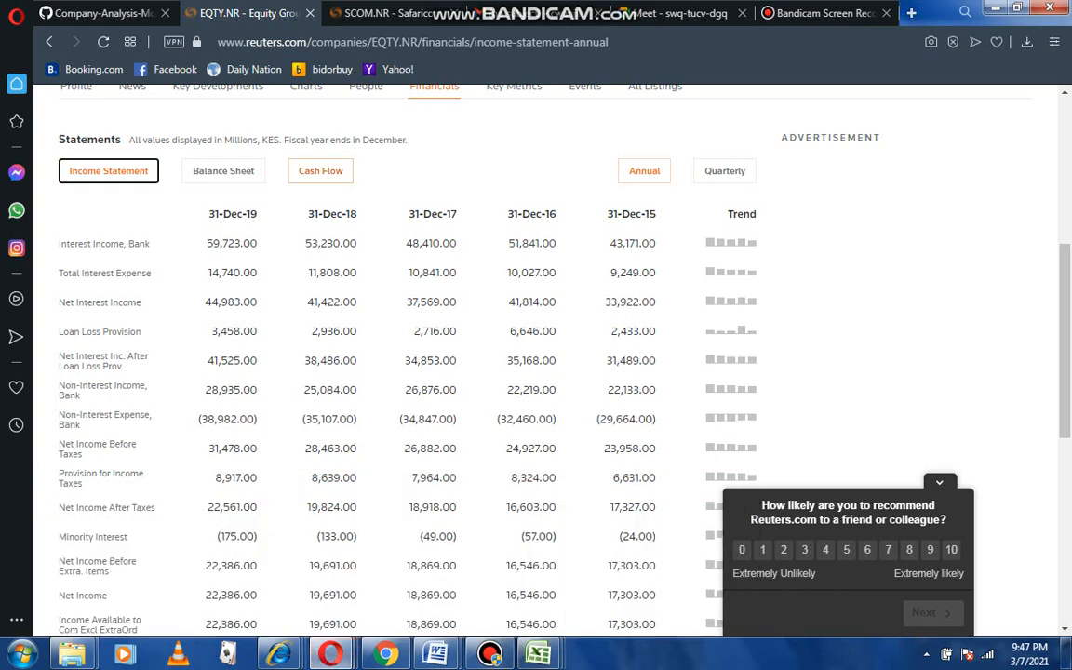
{"action": "left_click", "coordinate": [320, 171]}
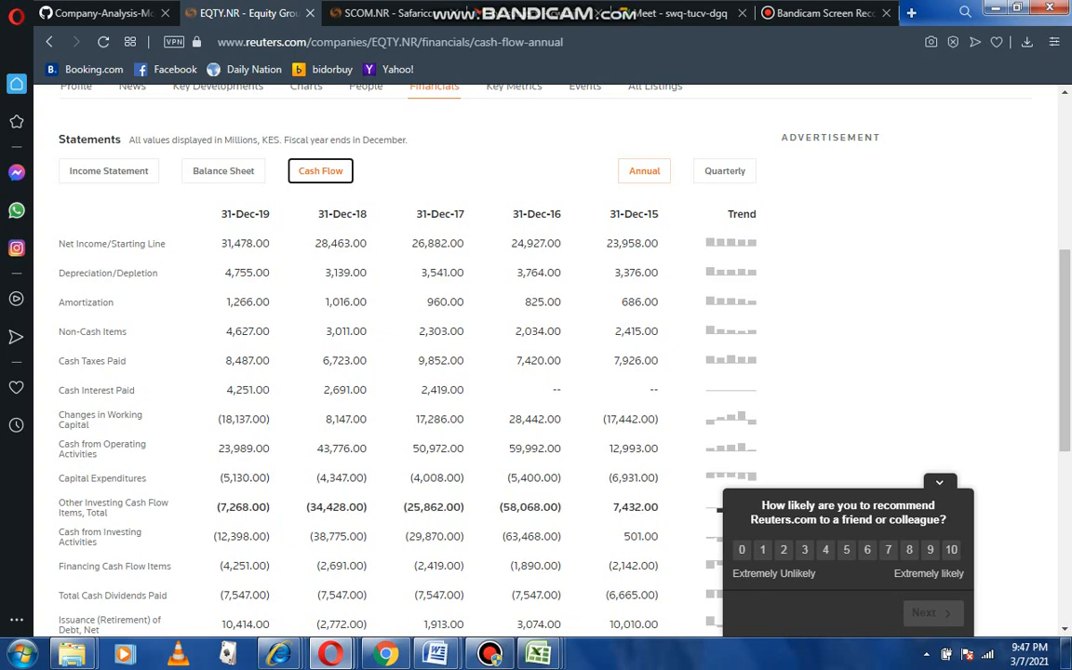
{"action": "mouse_move", "coordinate": [538, 654]}
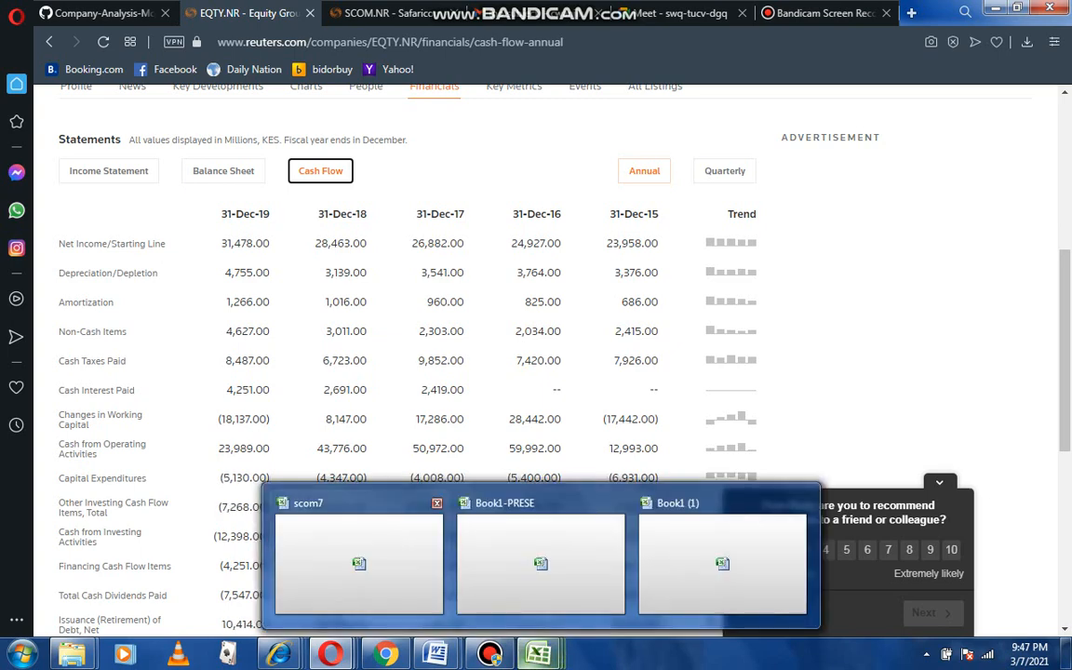
{"action": "left_click", "coordinate": [541, 559]}
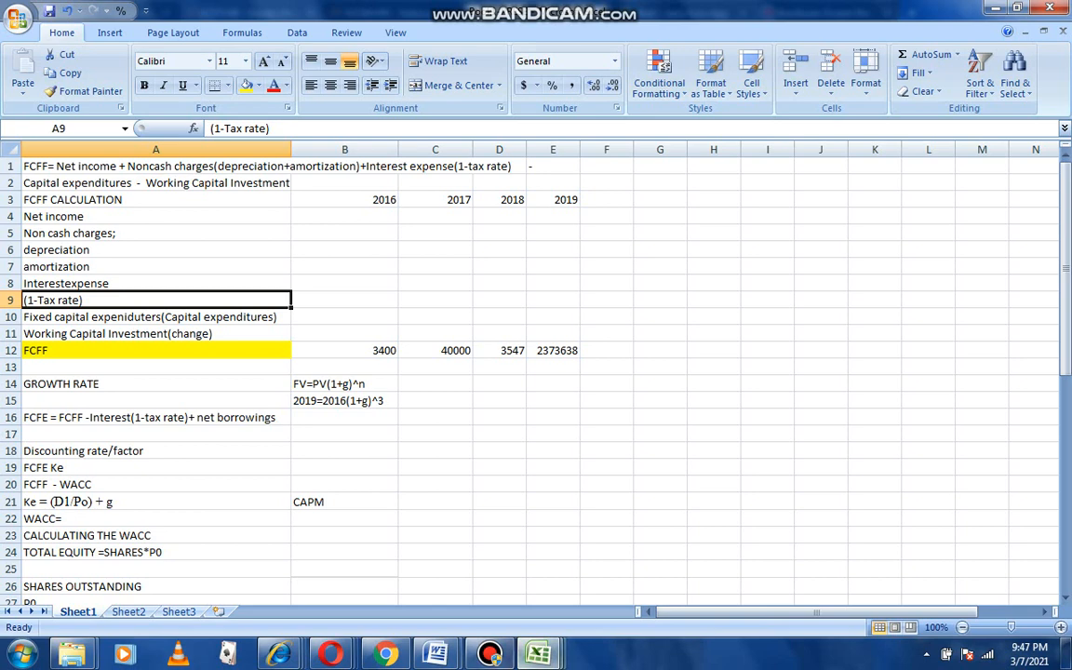
Scroll through the rest of the annual cash flow statement, then return to the spreadsheet.
{"action": "mouse_move", "coordinate": [330, 654]}
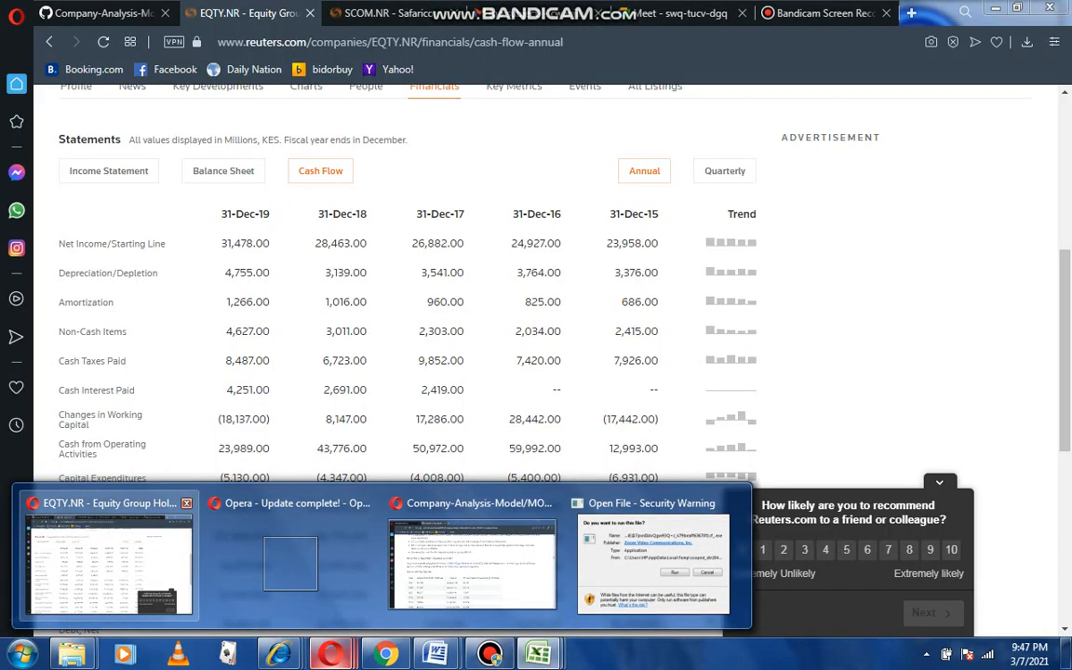
{"action": "left_click", "coordinate": [109, 558]}
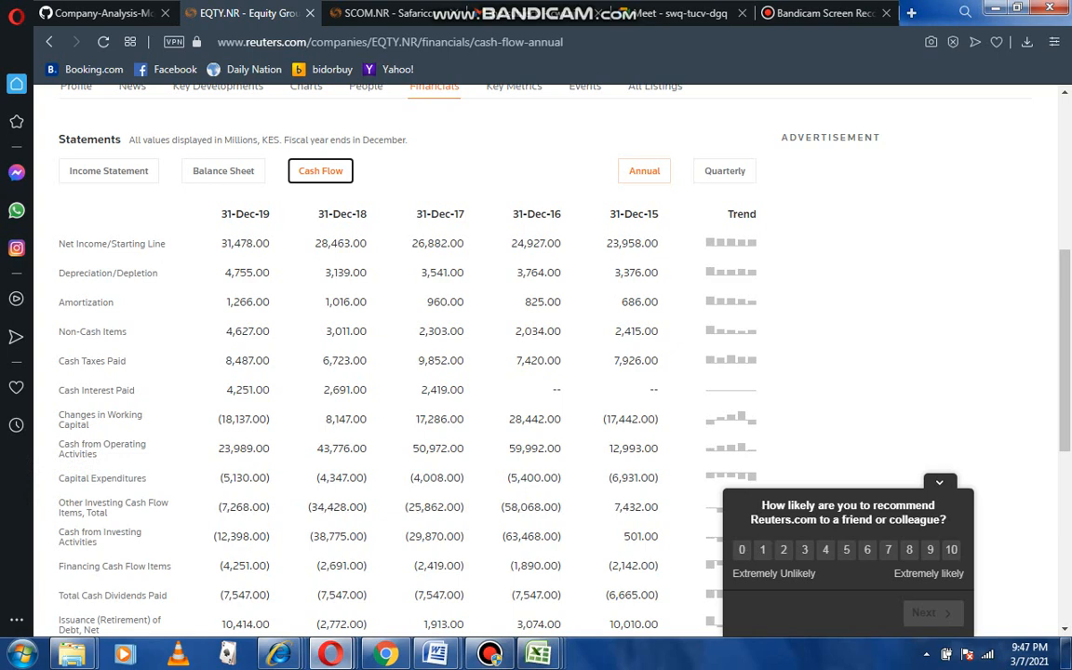
{"action": "scroll", "coordinate": [508, 372], "scroll_direction": "down", "scroll_amount": 1}
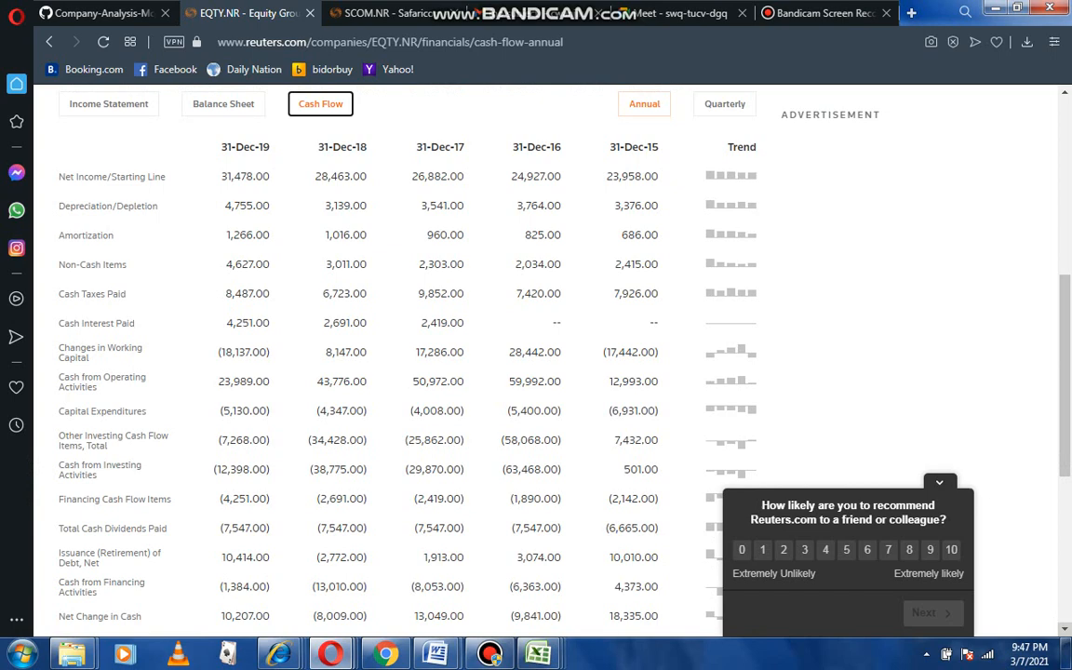
{"action": "scroll", "coordinate": [508, 372], "scroll_direction": "down", "scroll_amount": 1}
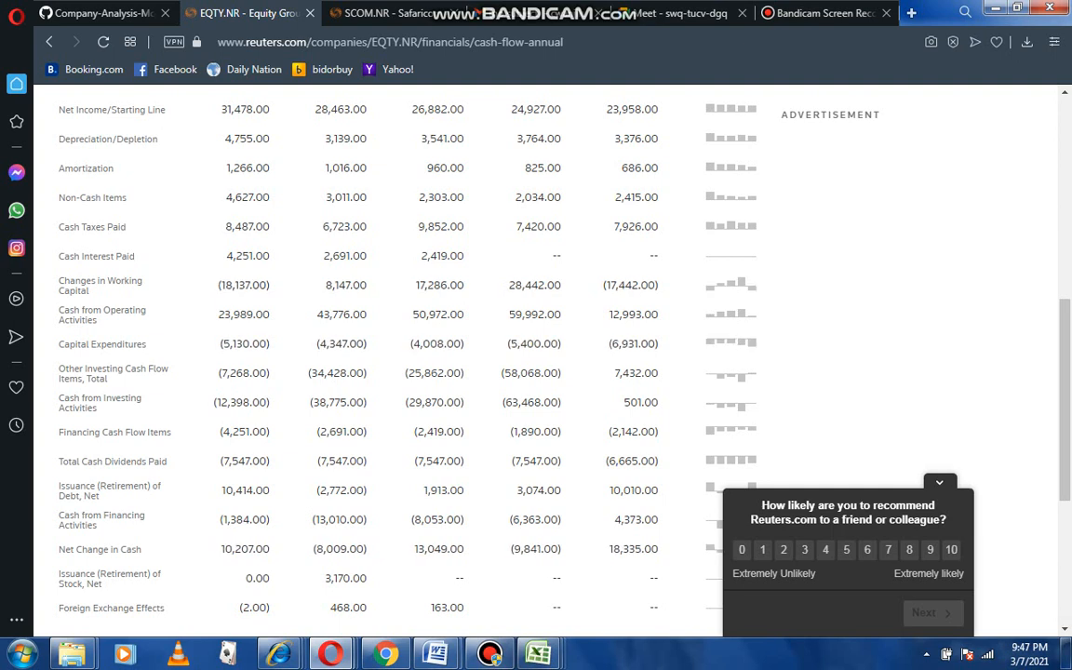
{"action": "mouse_move", "coordinate": [538, 655]}
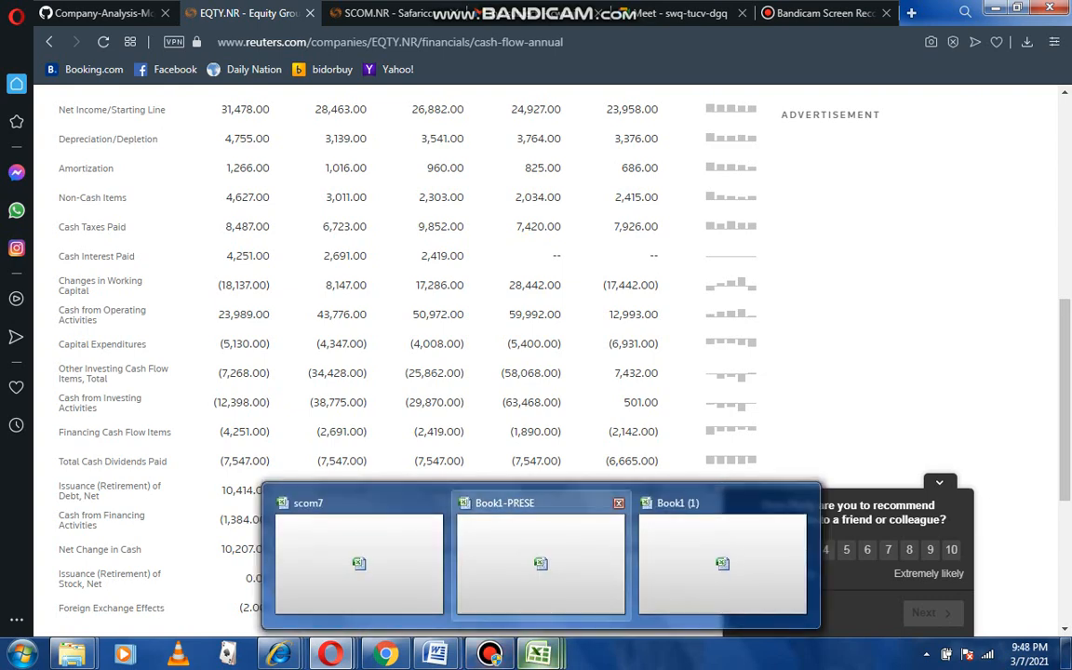
{"action": "left_click", "coordinate": [501, 594]}
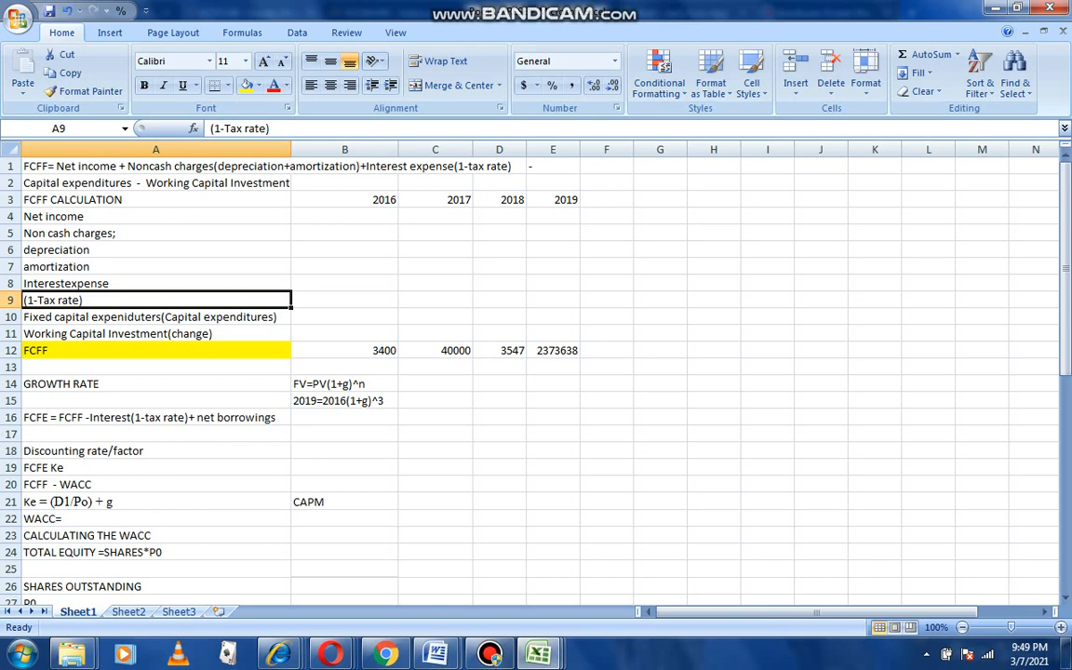
Enter a growth rate of 20% in cell C14 beside the growth rate formula.
{"action": "left_click", "coordinate": [436, 384]}
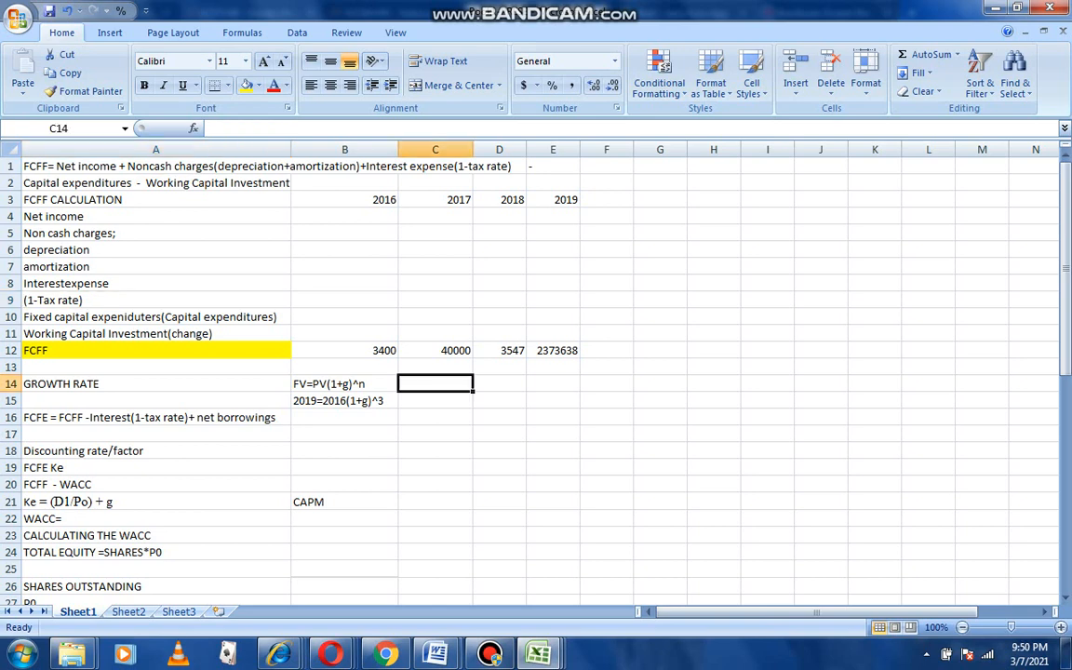
{"action": "type", "text": "205"}
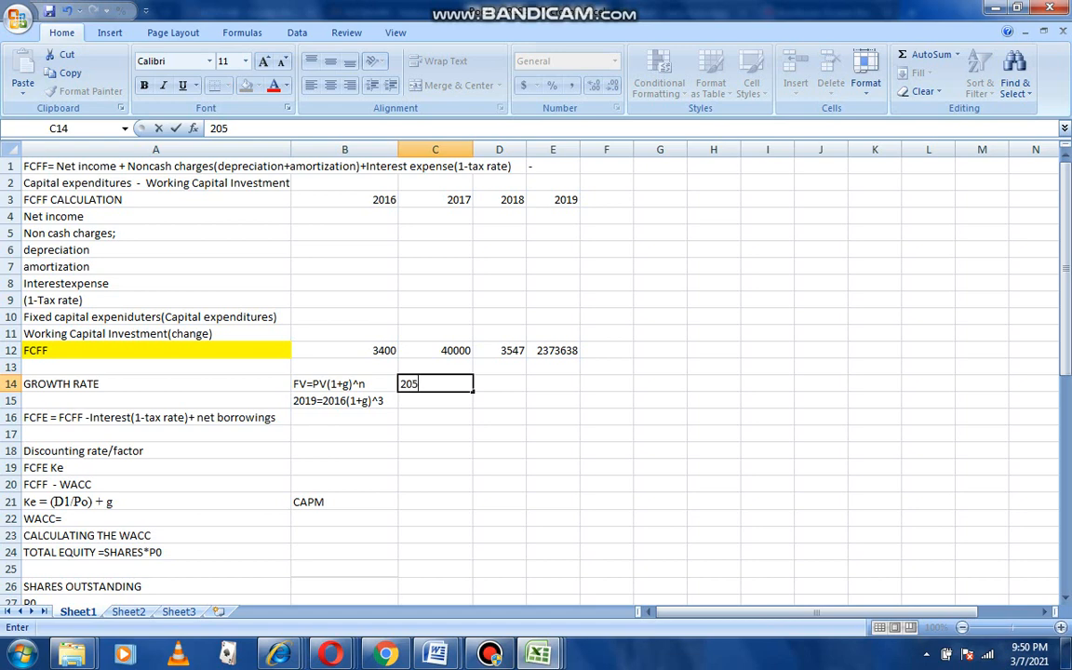
{"action": "key", "text": "BackSpace"}
{"action": "type", "text": "%"}
{"action": "key", "text": "Tab"}
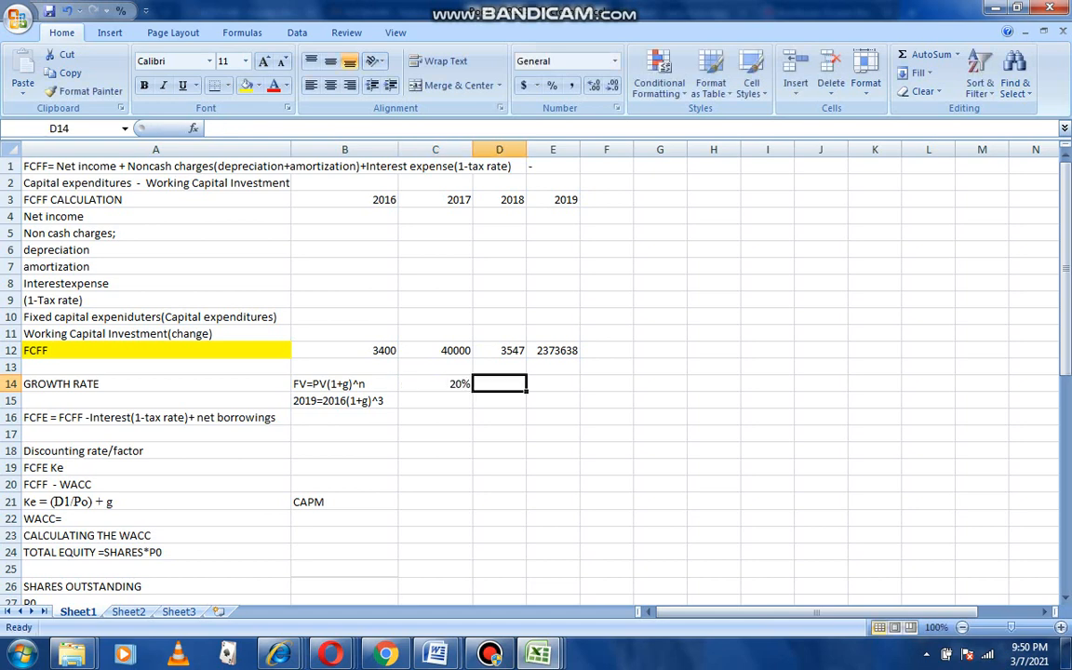
Enter the formula =2/3*20 in cell D14.
{"action": "type", "text": "2"}
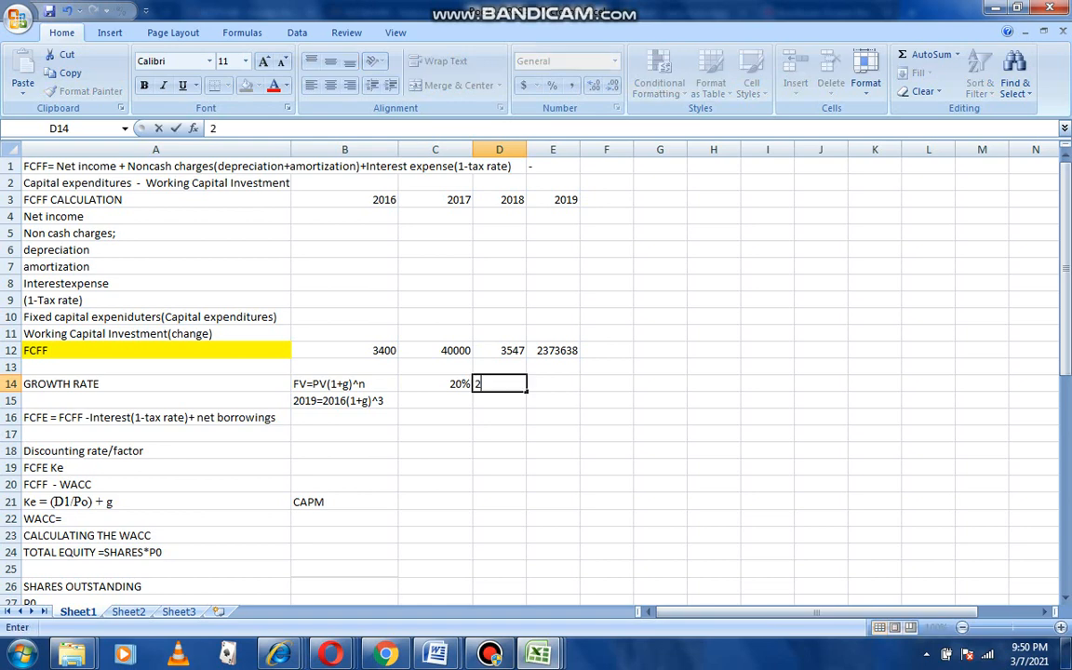
{"action": "type", "text": "/3*20"}
{"action": "key", "text": "Return"}
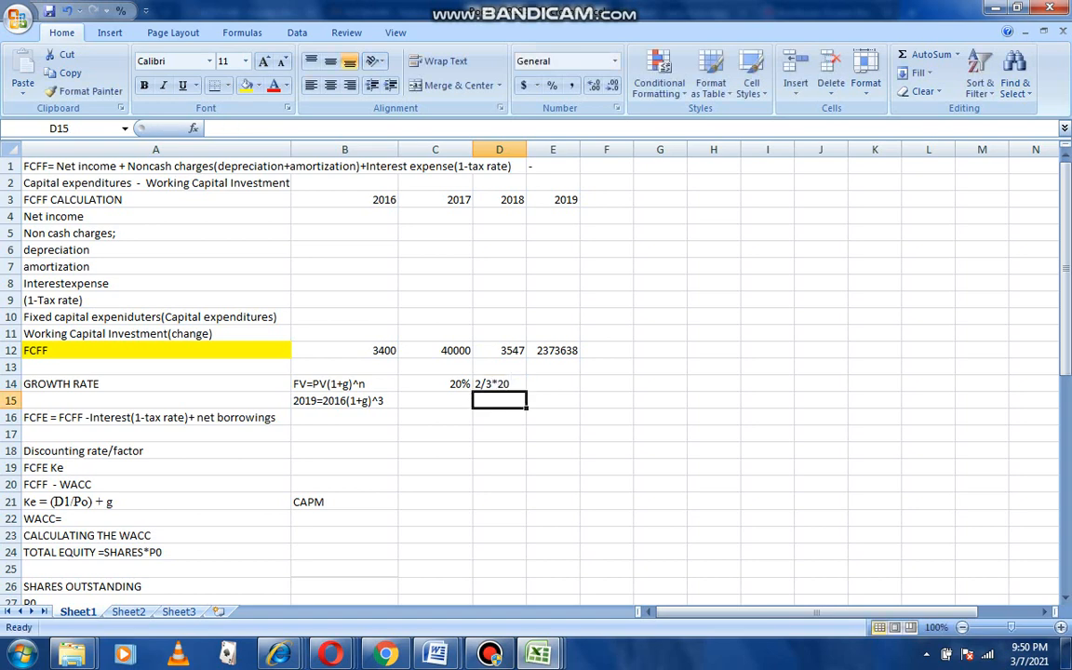
{"action": "left_click", "coordinate": [500, 384]}
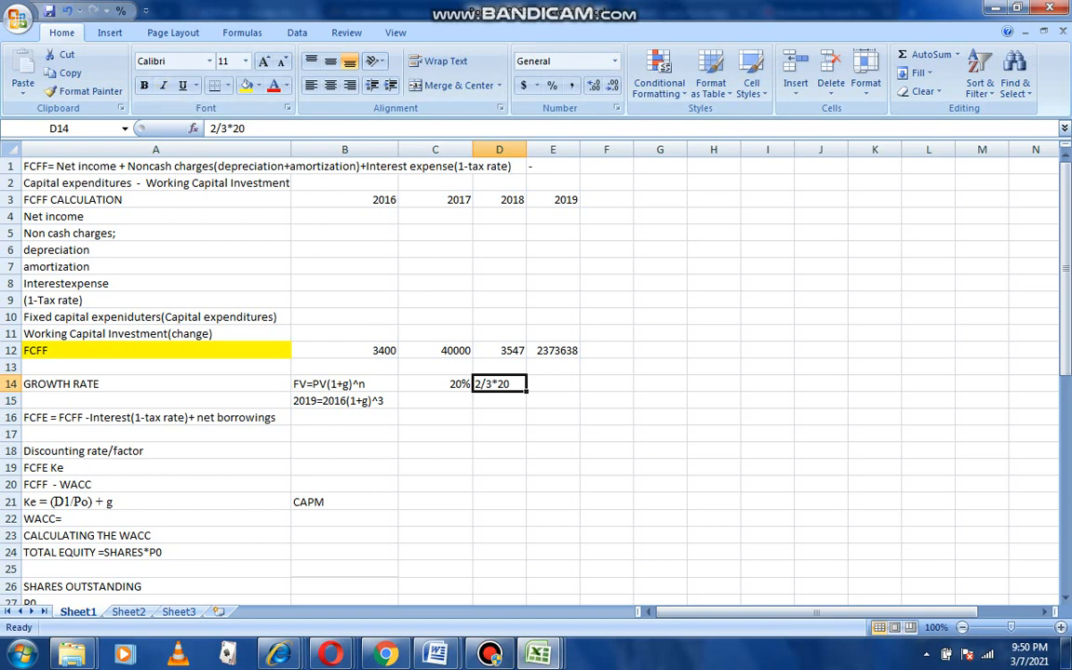
{"action": "left_click", "coordinate": [211, 129]}
{"action": "type", "text": "="}
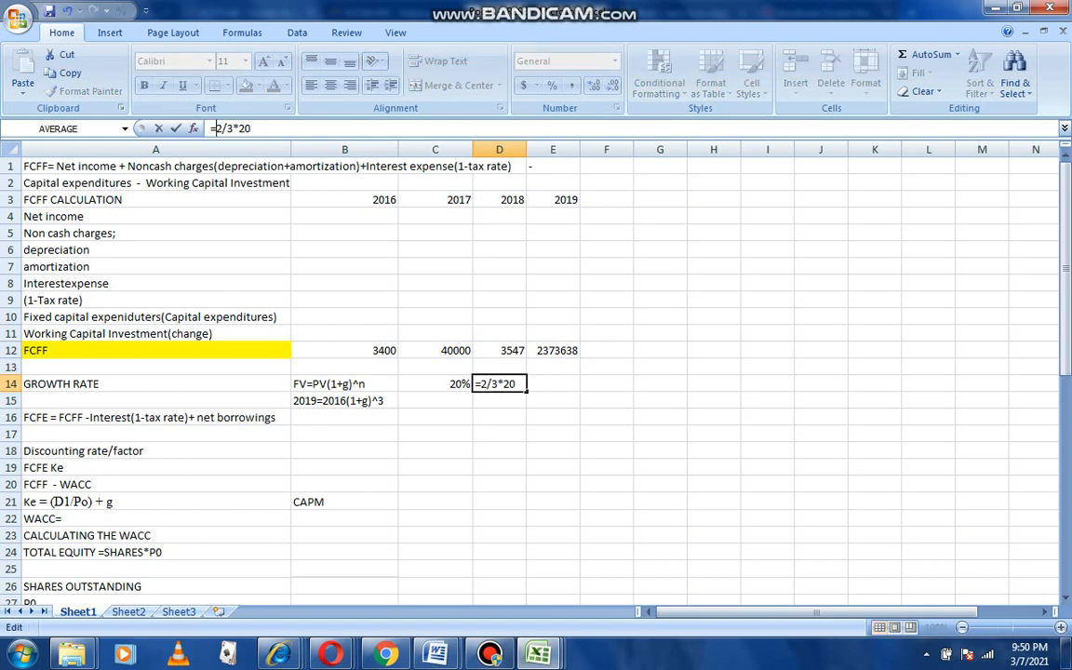
{"action": "key", "text": "Return"}
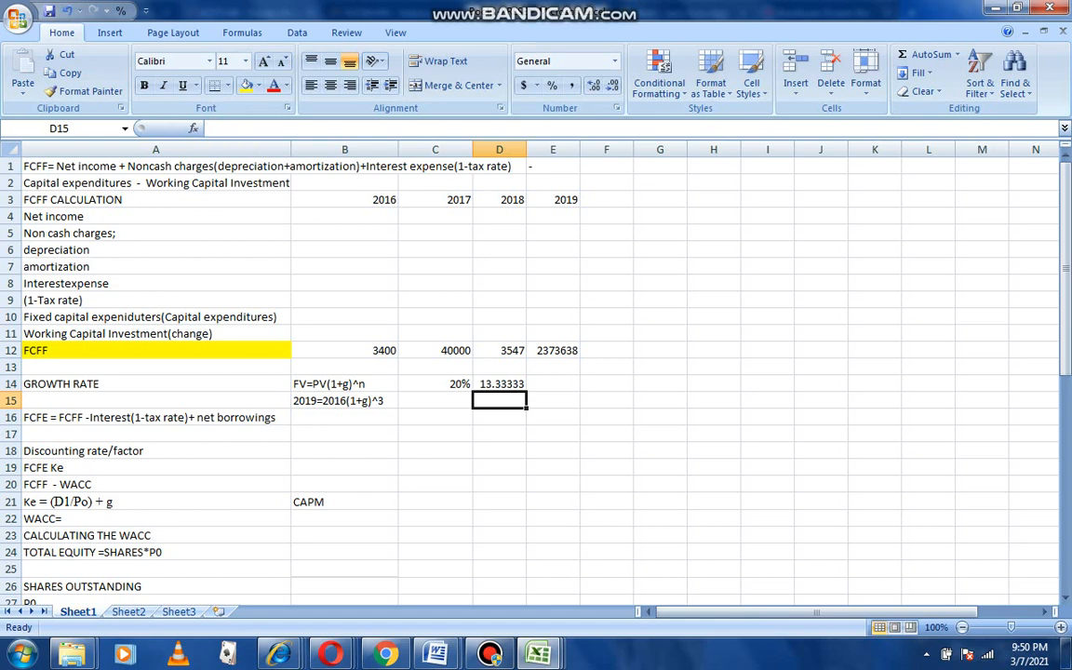
Format cell D14 as a percentage.
{"action": "left_click", "coordinate": [500, 384]}
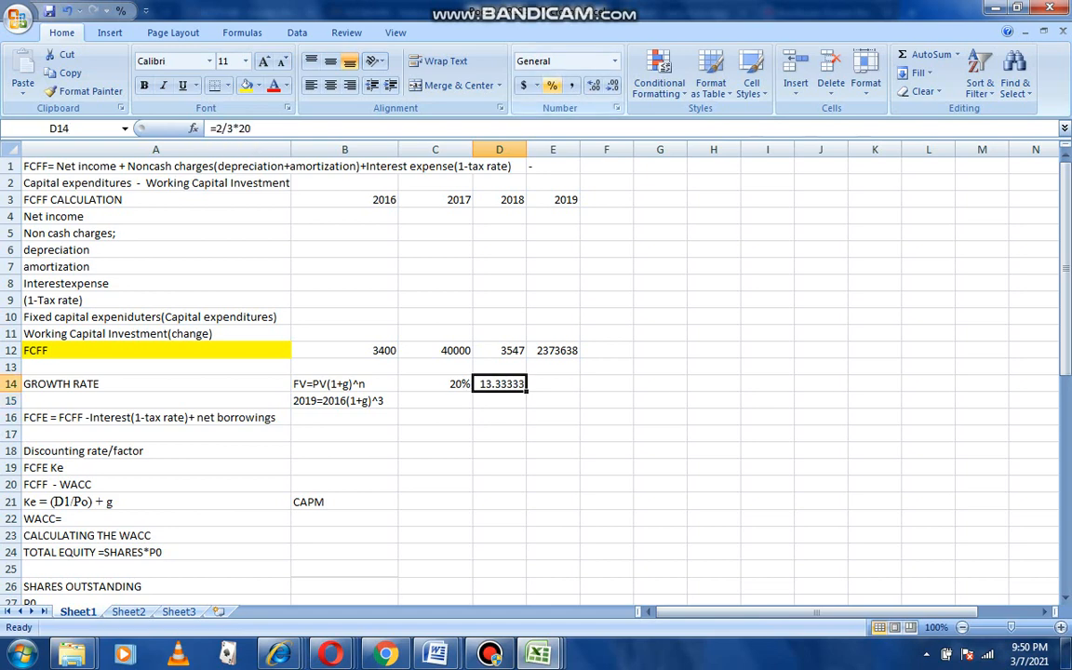
{"action": "left_click", "coordinate": [552, 85]}
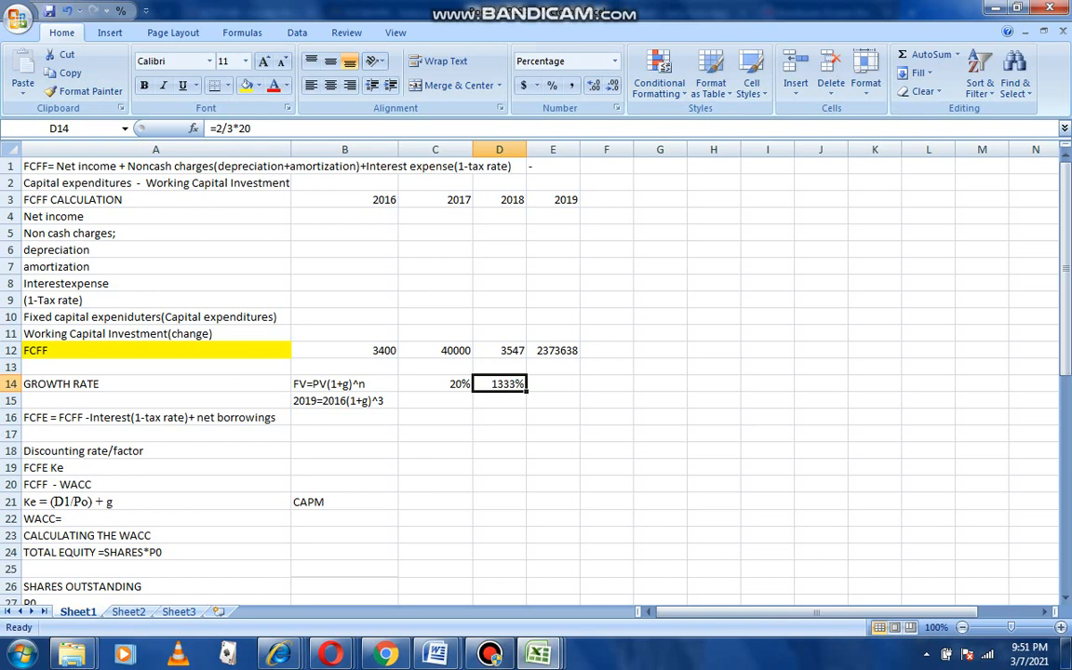
Return to the Reuters cash flow statement and scroll to its bottom.
{"action": "mouse_move", "coordinate": [330, 654]}
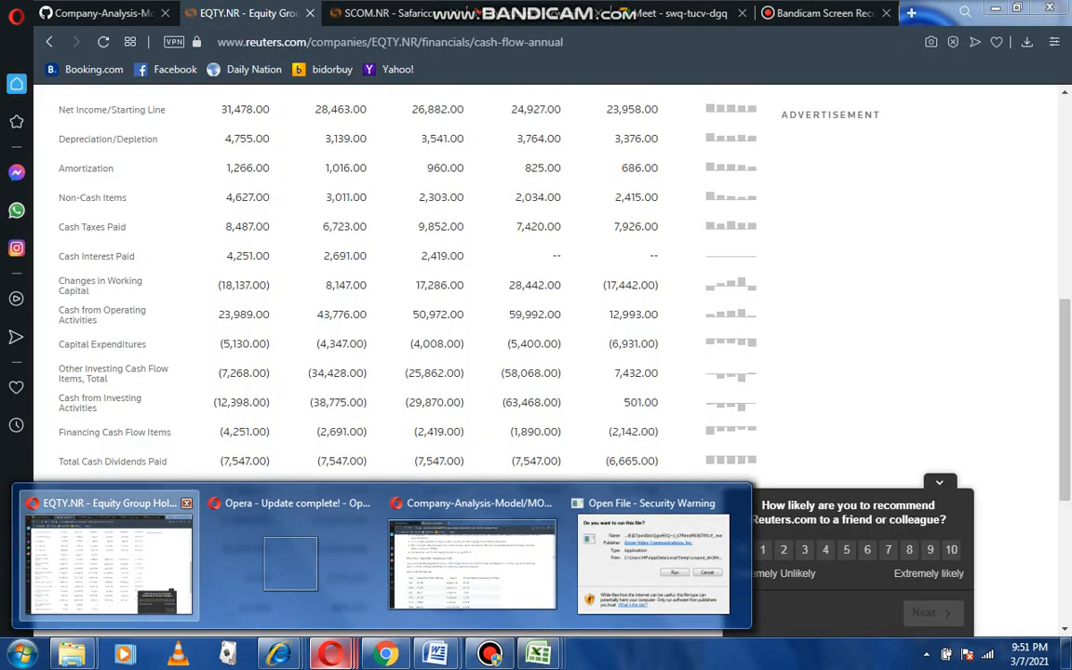
{"action": "left_click", "coordinate": [109, 563]}
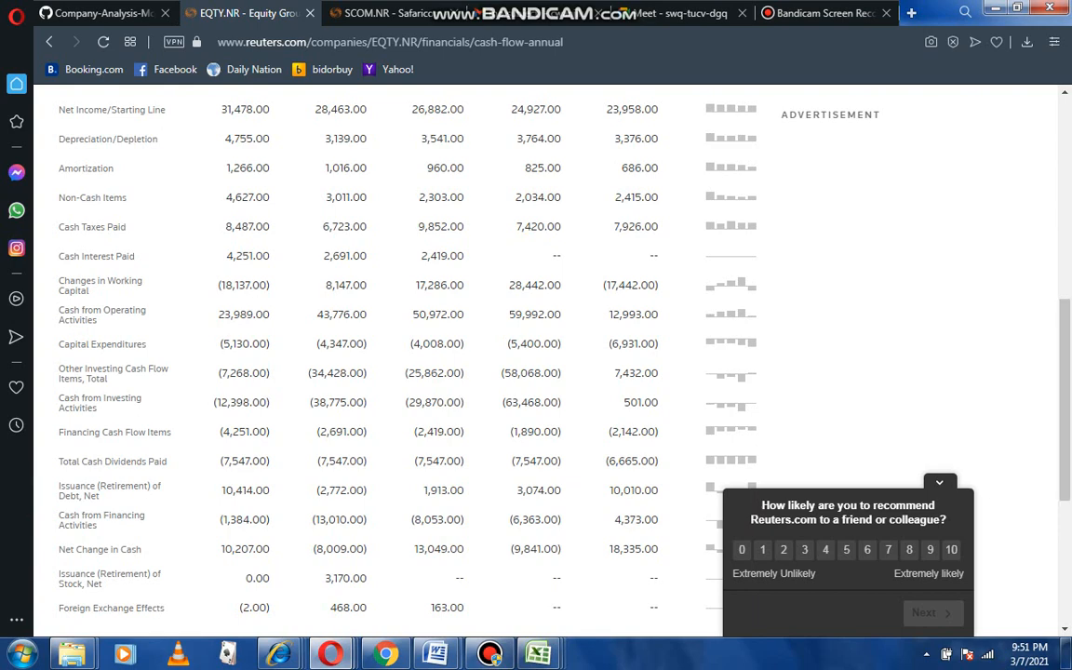
{"action": "scroll", "coordinate": [503, 354], "scroll_direction": "down", "scroll_amount": 4}
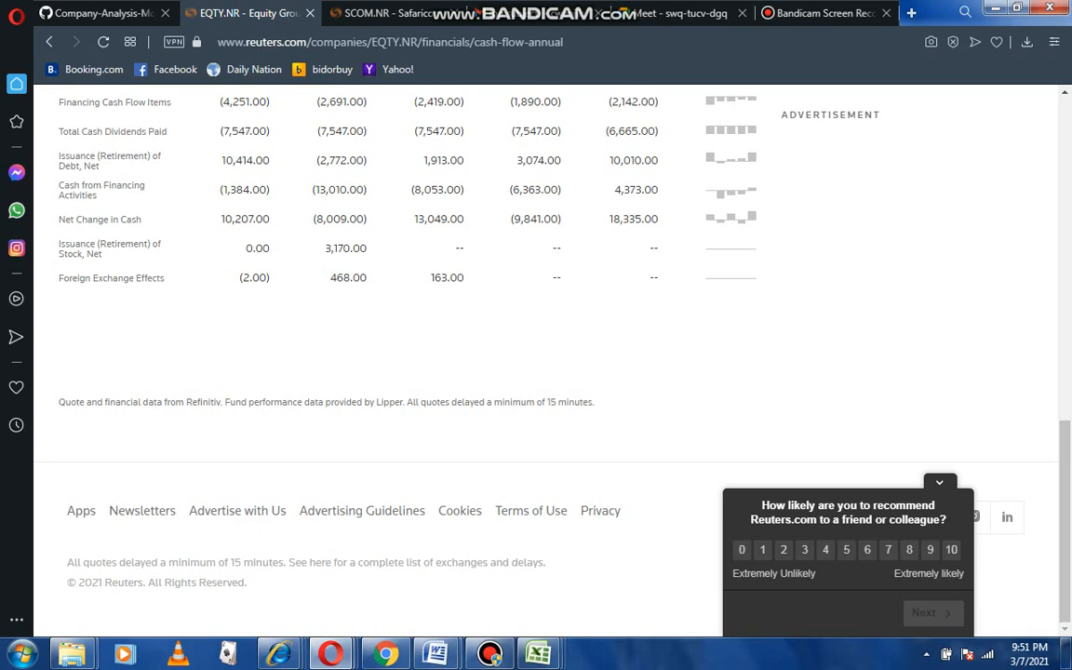
Switch from the cash flow statement to the annual balance sheet and scroll through its asset and liability rows.
{"action": "scroll", "coordinate": [502, 354], "scroll_direction": "up", "scroll_amount": 2}
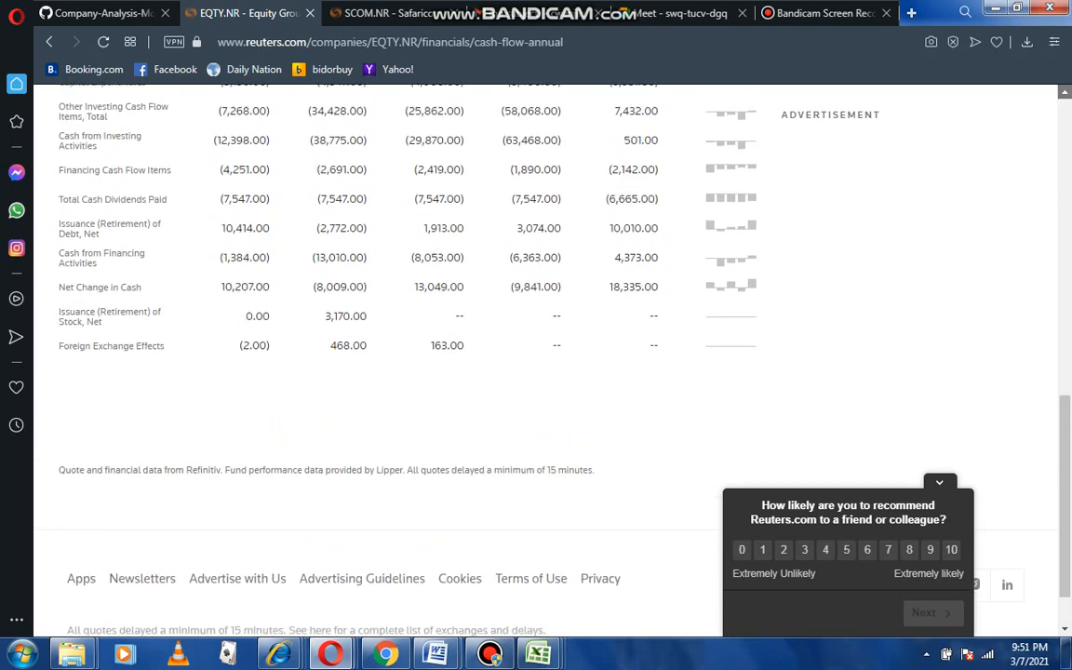
{"action": "scroll", "coordinate": [503, 353], "scroll_direction": "up", "scroll_amount": 3}
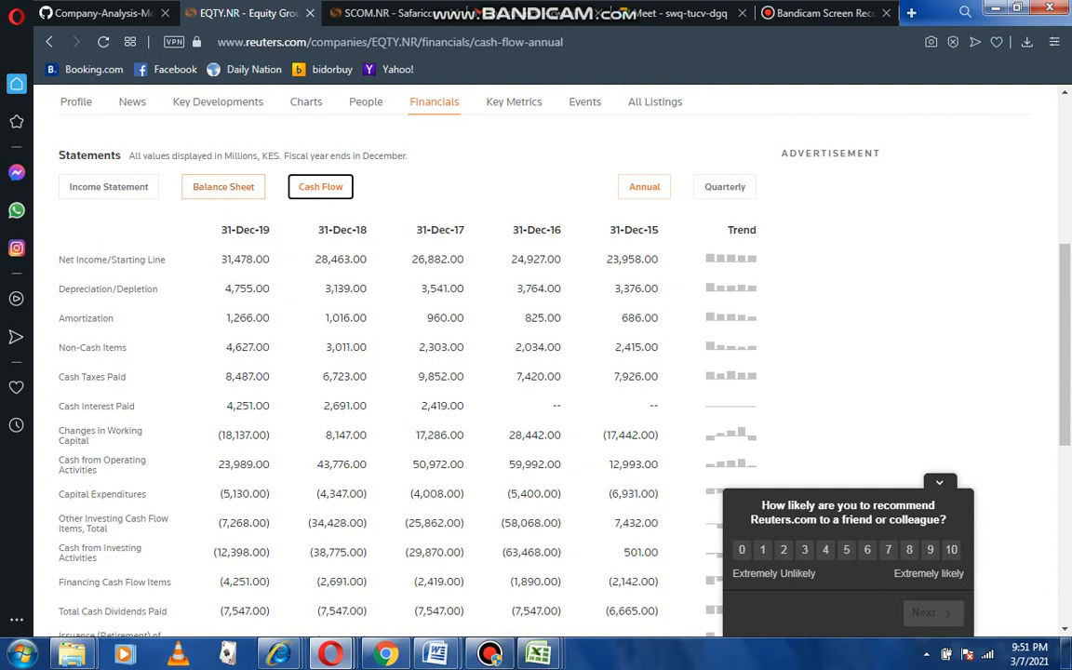
{"action": "left_click", "coordinate": [223, 186]}
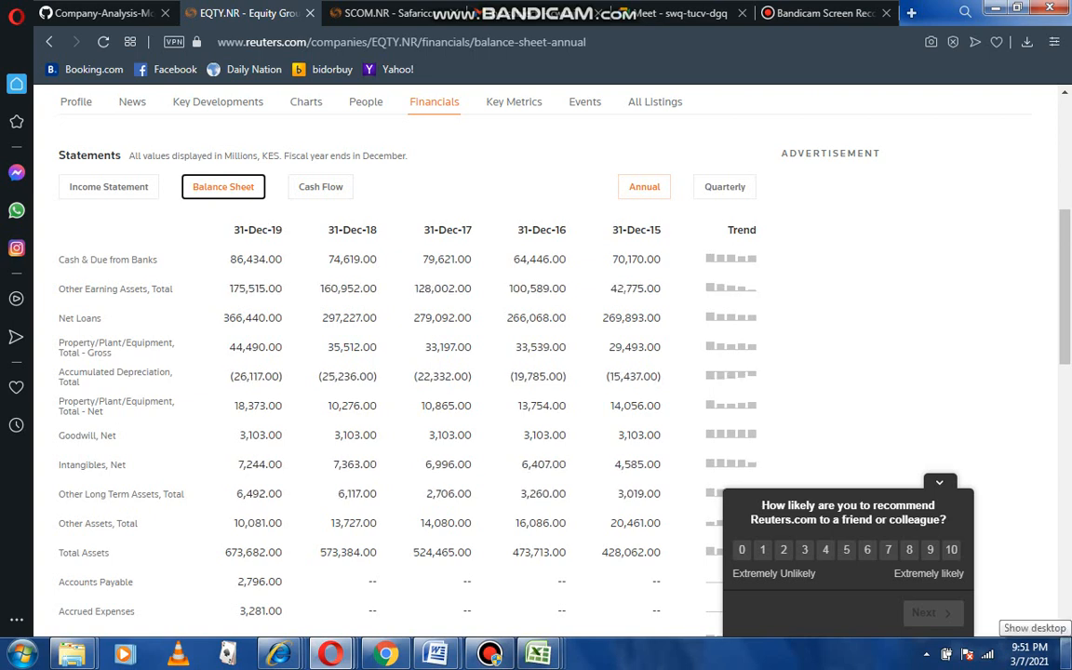
{"action": "scroll", "coordinate": [536, 354], "scroll_direction": "down", "scroll_amount": 3}
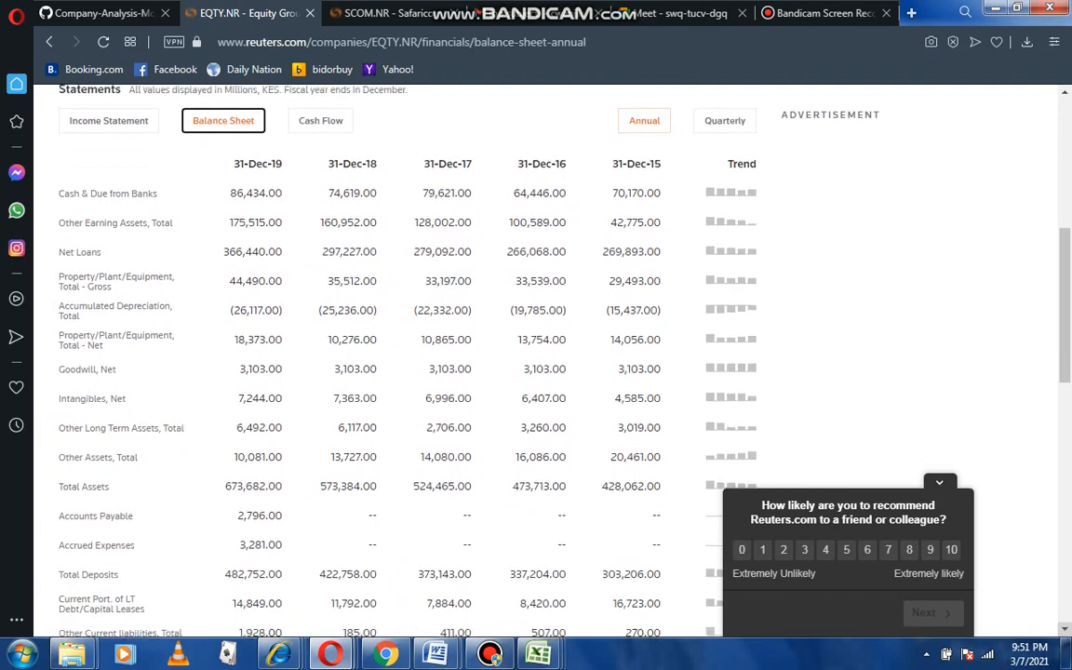
{"action": "left_click", "coordinate": [1065, 629]}
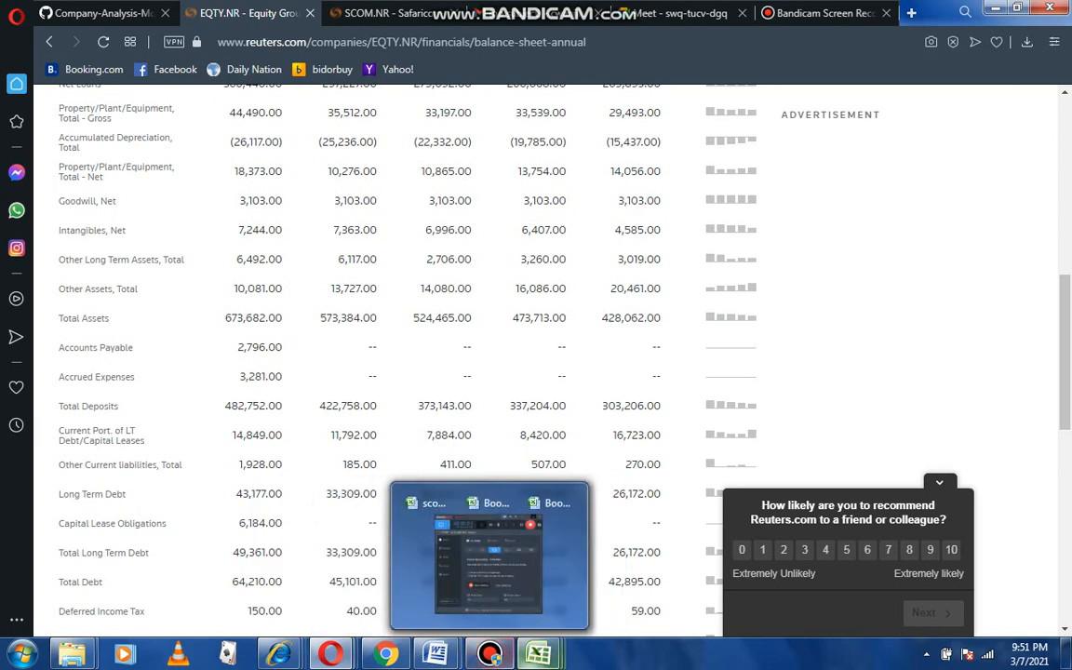
Glance at the FCFF worksheet and return to the Reuters balance sheet in the browser.
{"action": "mouse_move", "coordinate": [538, 655]}
{"action": "left_click", "coordinate": [541, 558]}
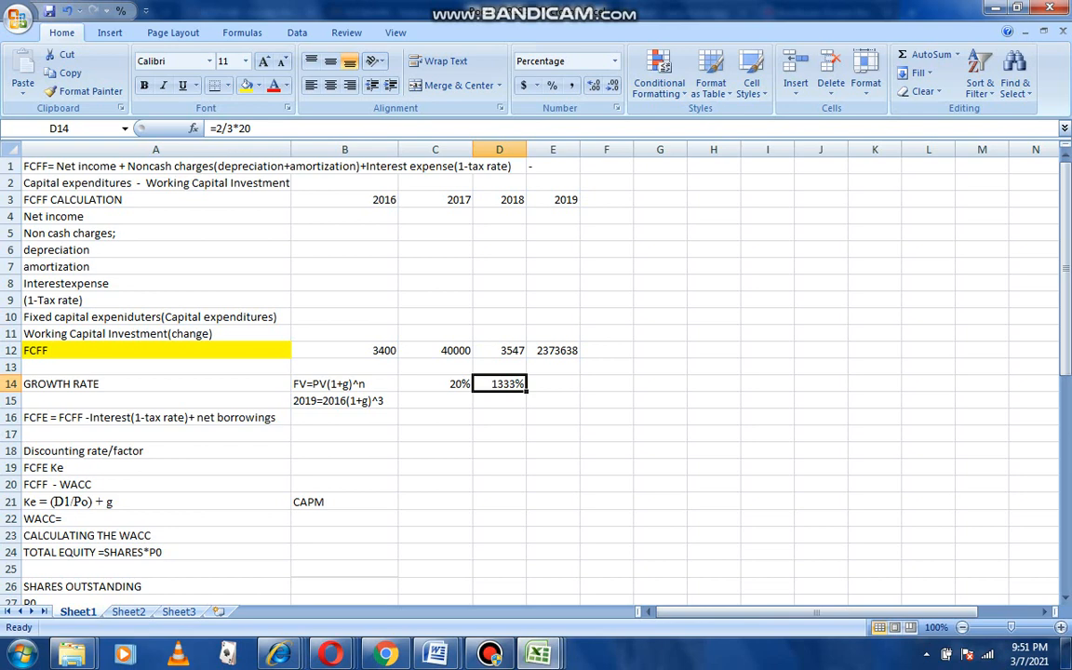
{"action": "mouse_move", "coordinate": [435, 655]}
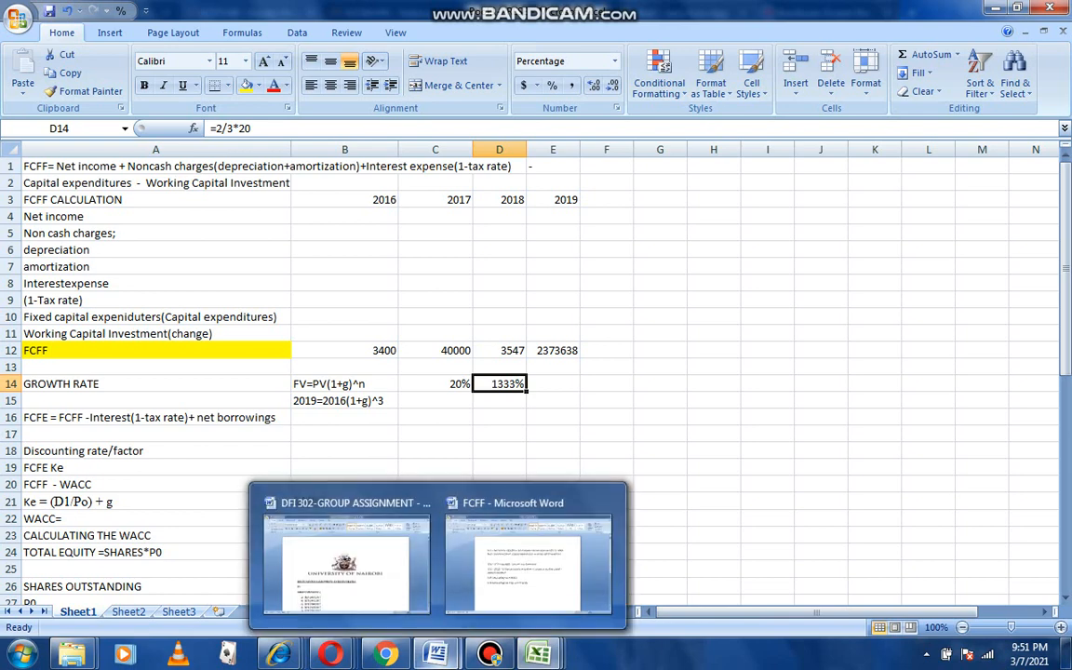
{"action": "mouse_move", "coordinate": [330, 654]}
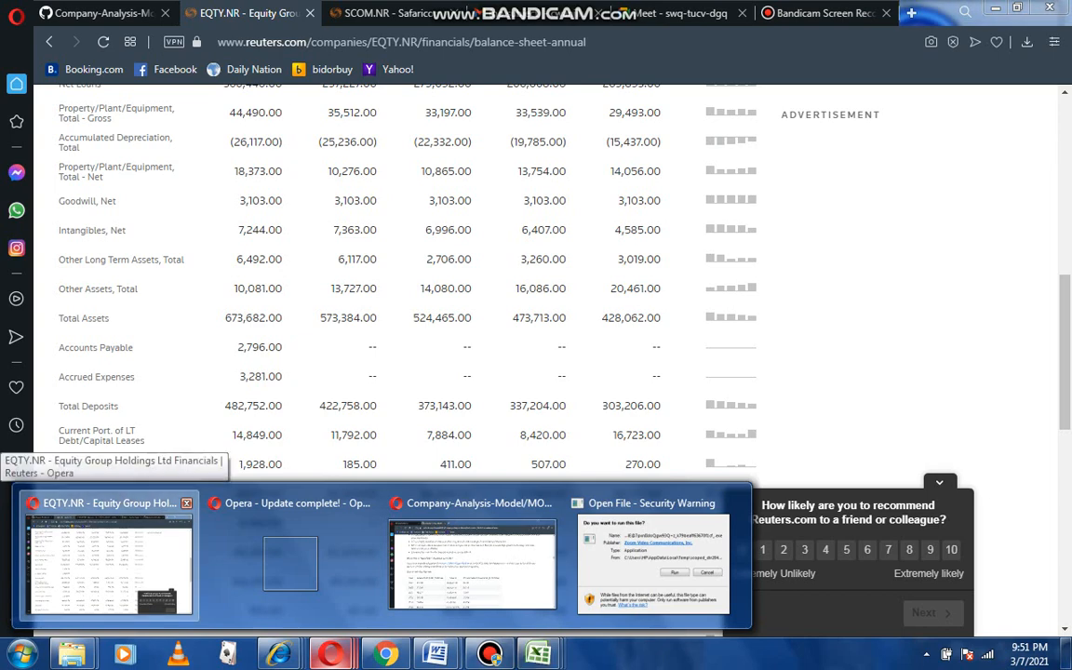
{"action": "left_click", "coordinate": [107, 549]}
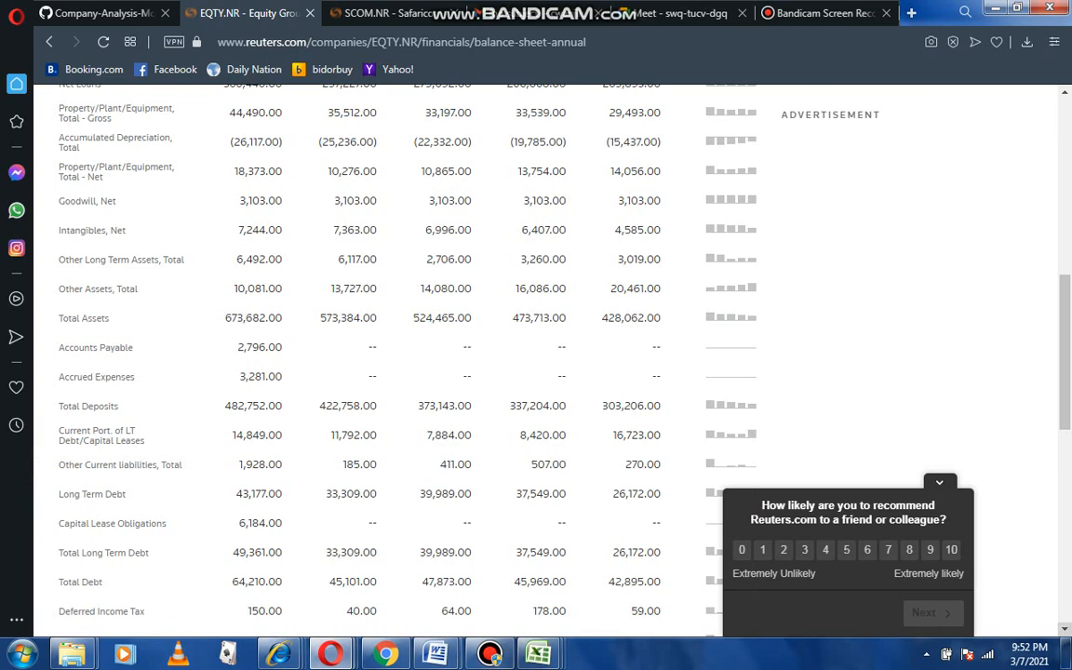
Scroll through the balance sheet to examine its debt, liabilities, equity and shares outstanding rows.
{"action": "scroll", "coordinate": [503, 354], "scroll_direction": "down", "scroll_amount": 2}
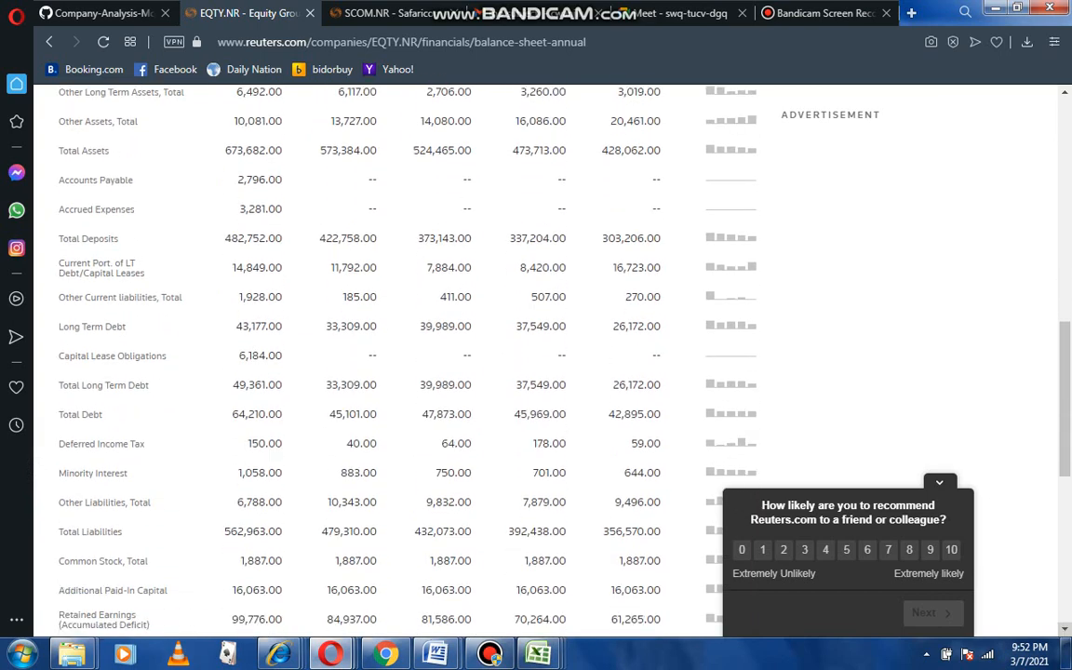
{"action": "scroll", "coordinate": [502, 353], "scroll_direction": "down", "scroll_amount": 1}
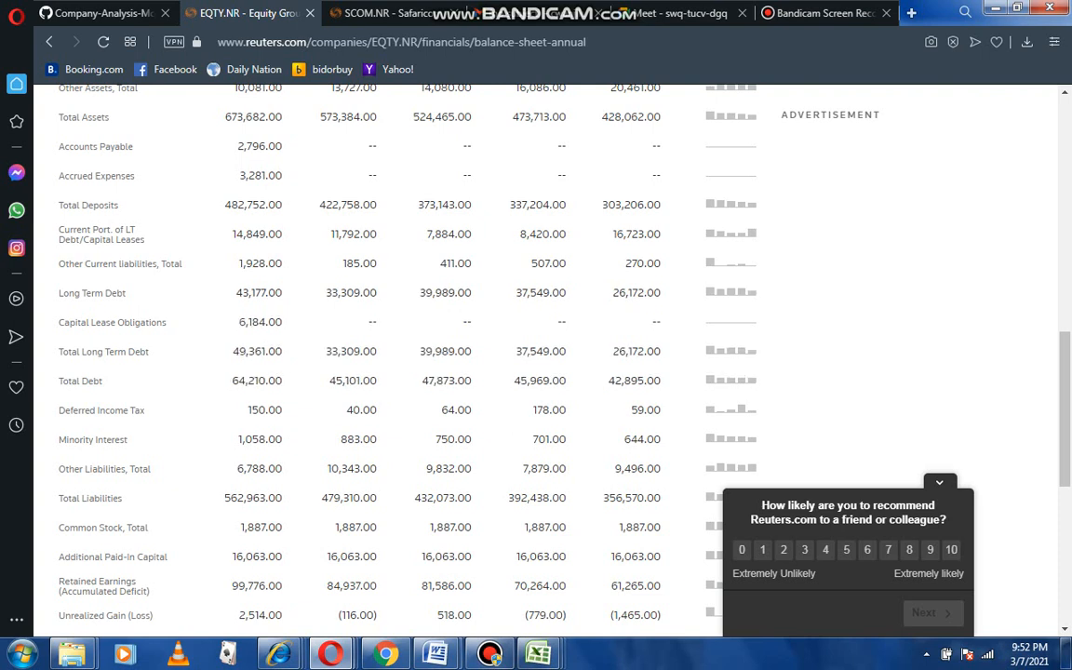
{"action": "scroll", "coordinate": [419, 354], "scroll_direction": "down", "scroll_amount": 5}
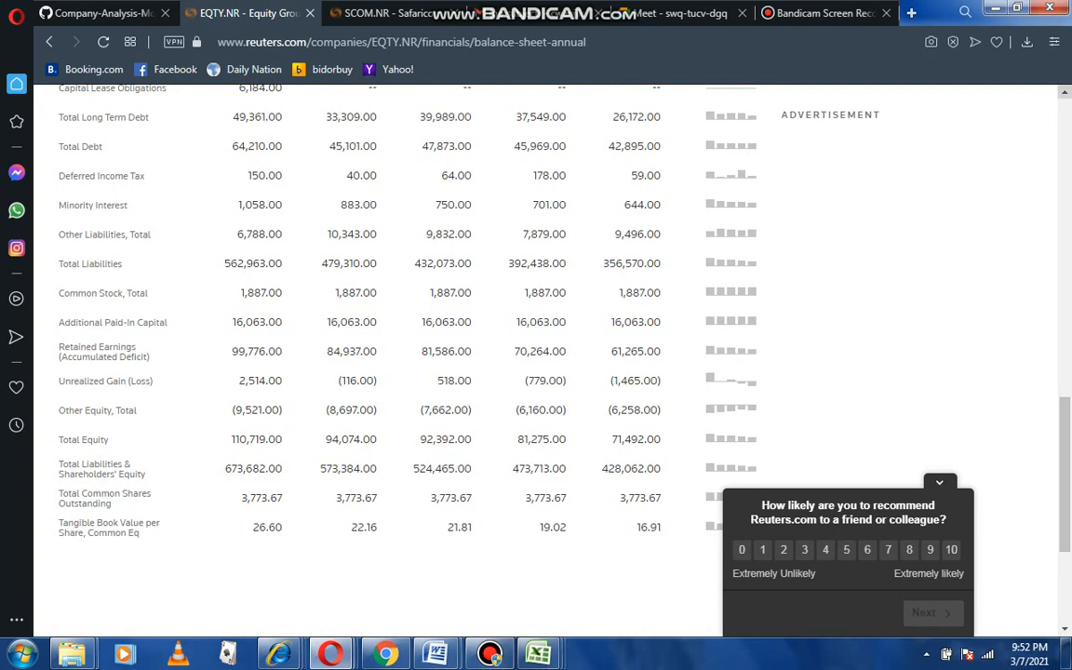
{"action": "scroll", "coordinate": [400, 353], "scroll_direction": "up", "scroll_amount": 3}
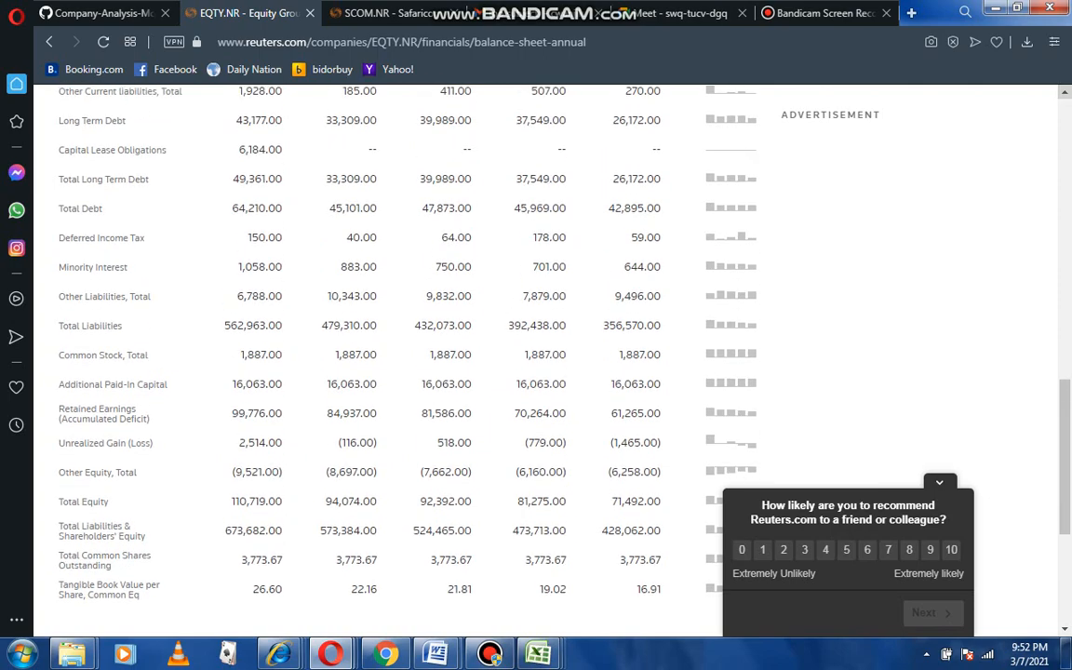
{"action": "scroll", "coordinate": [400, 354], "scroll_direction": "up", "scroll_amount": 1}
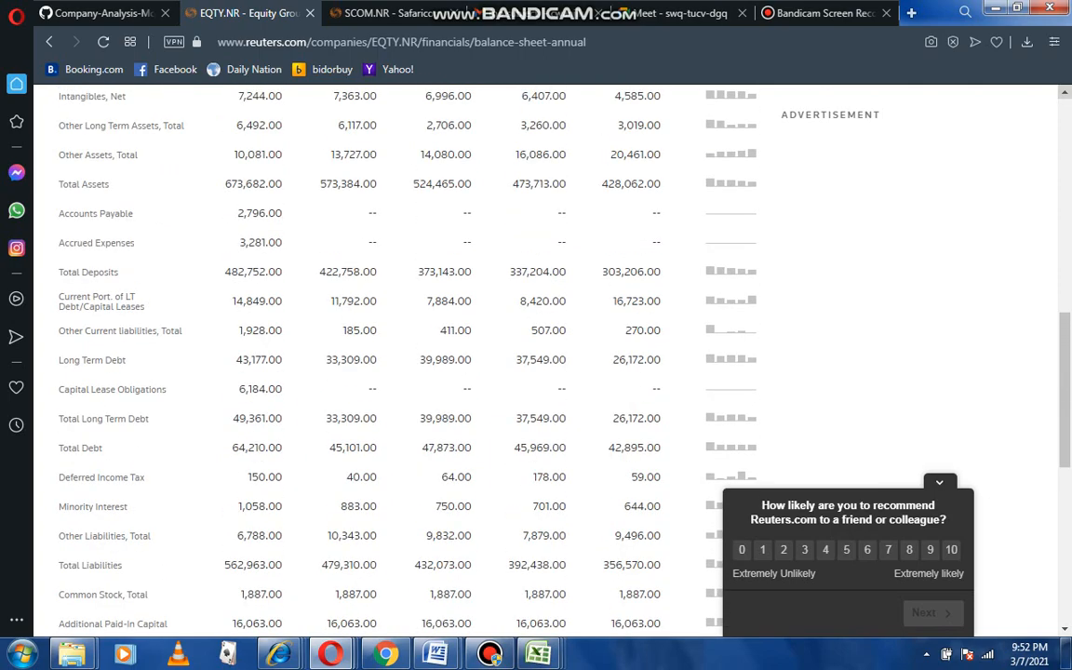
{"action": "scroll", "coordinate": [401, 353], "scroll_direction": "up", "scroll_amount": 3}
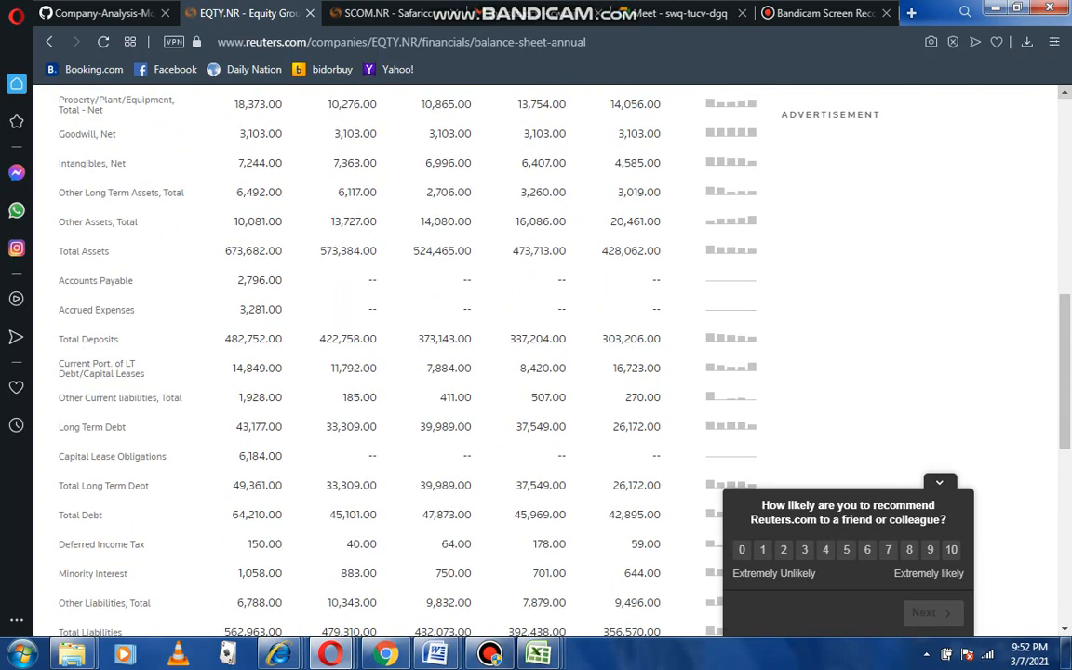
{"action": "scroll", "coordinate": [401, 354], "scroll_direction": "up", "scroll_amount": 3}
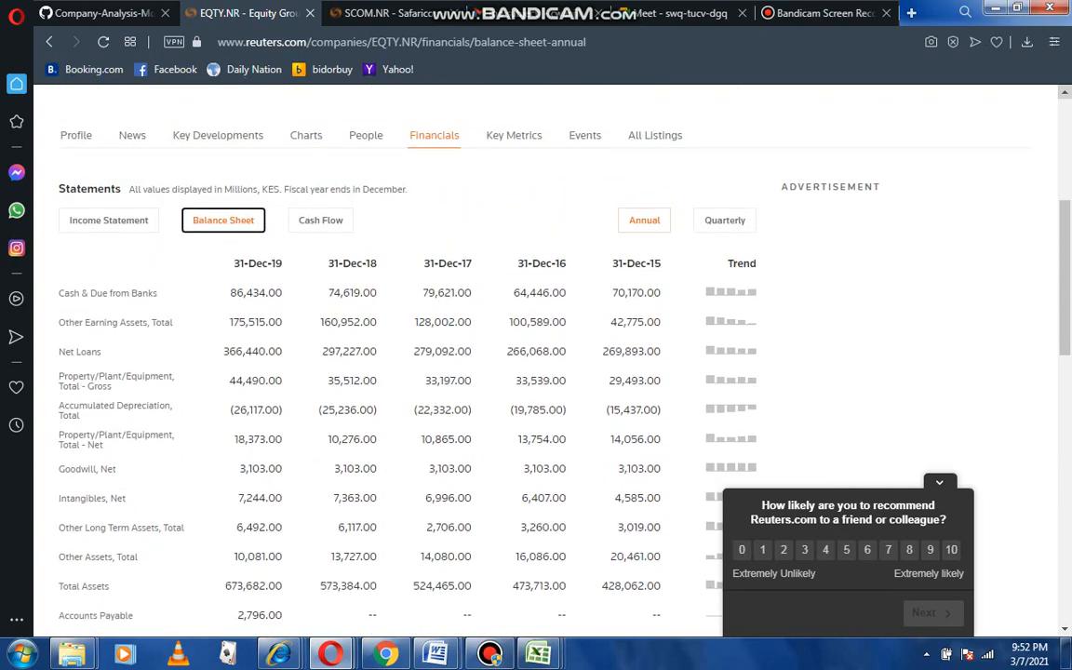